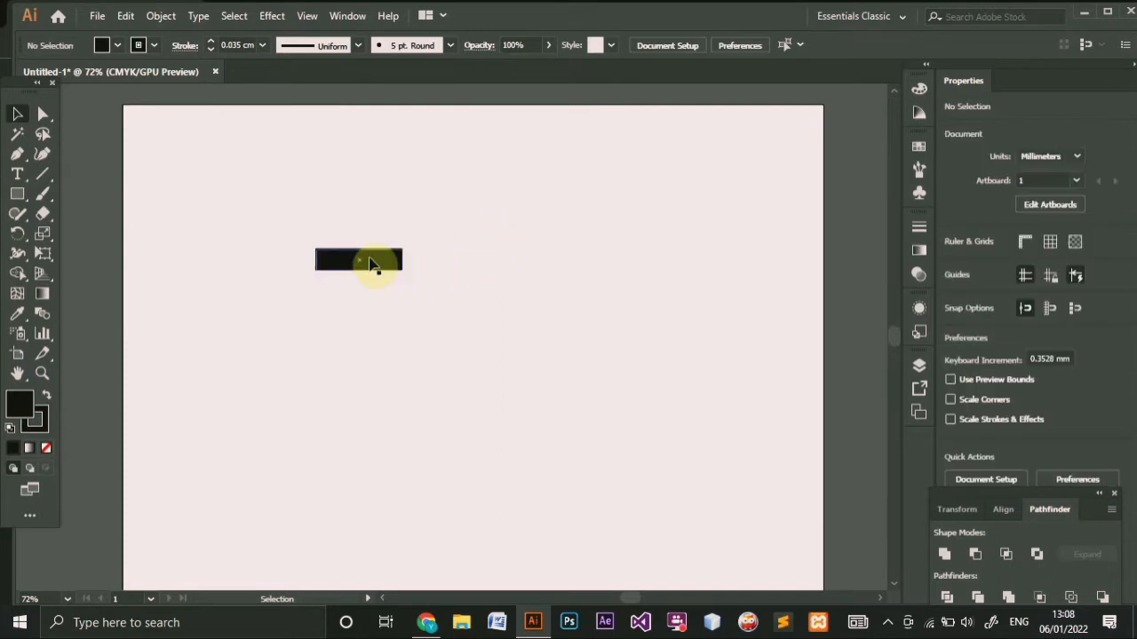
# - Draw a vertical black rectangle about 9.5 × 51.5 mm descending from the horizontal bar's right end
pyautogui.click(17, 194)
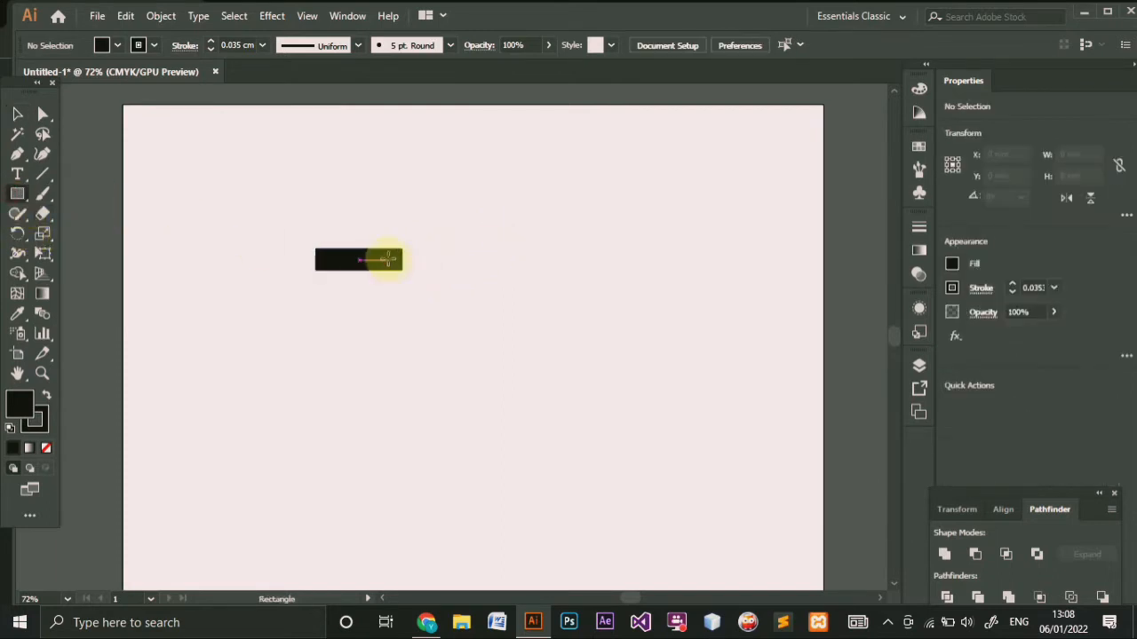
pyautogui.moveTo(380, 250); pyautogui.dragTo(400, 372)
pyautogui.click(17, 113)
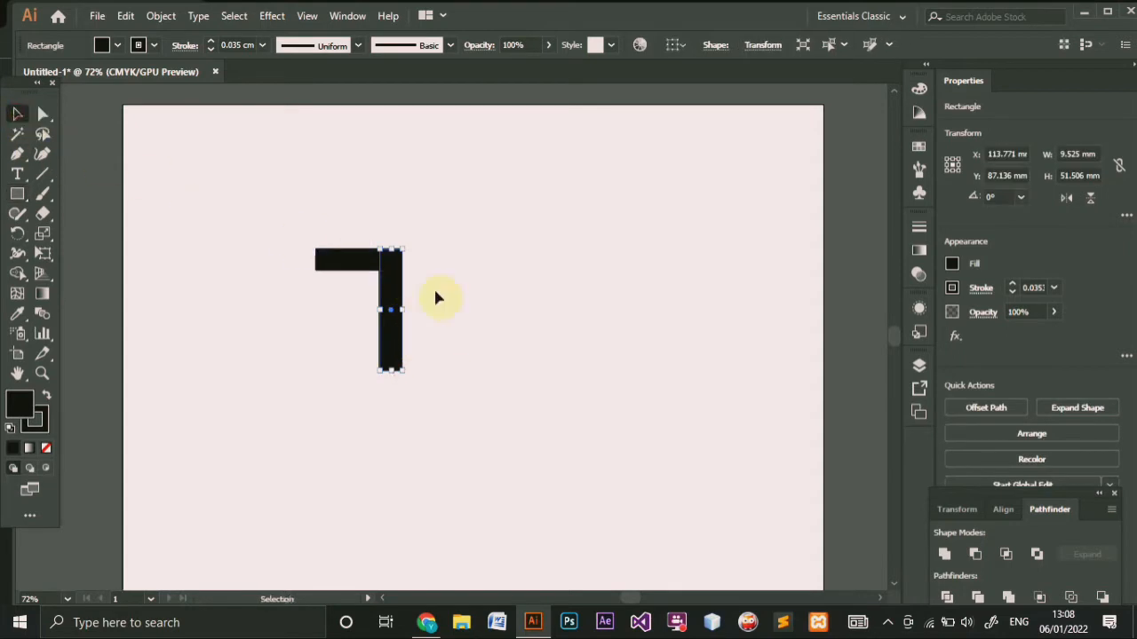
# - Group the horizontal and vertical bars
pyautogui.moveTo(281, 198); pyautogui.dragTo(394, 314)
pyautogui.rightClick(394, 314)
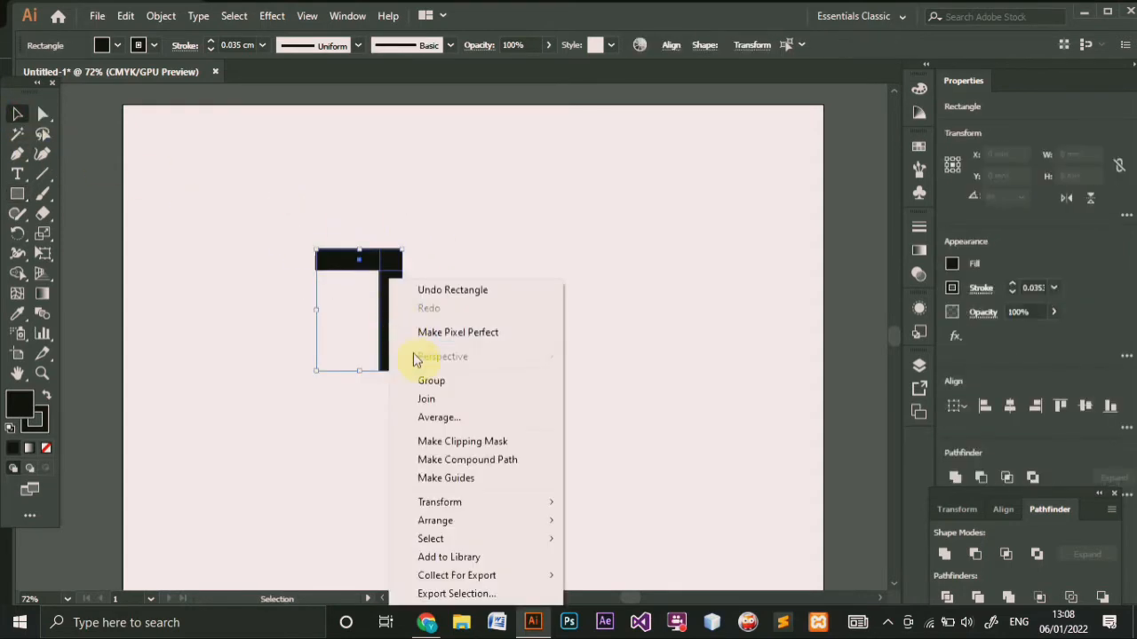
pyautogui.click(438, 381)
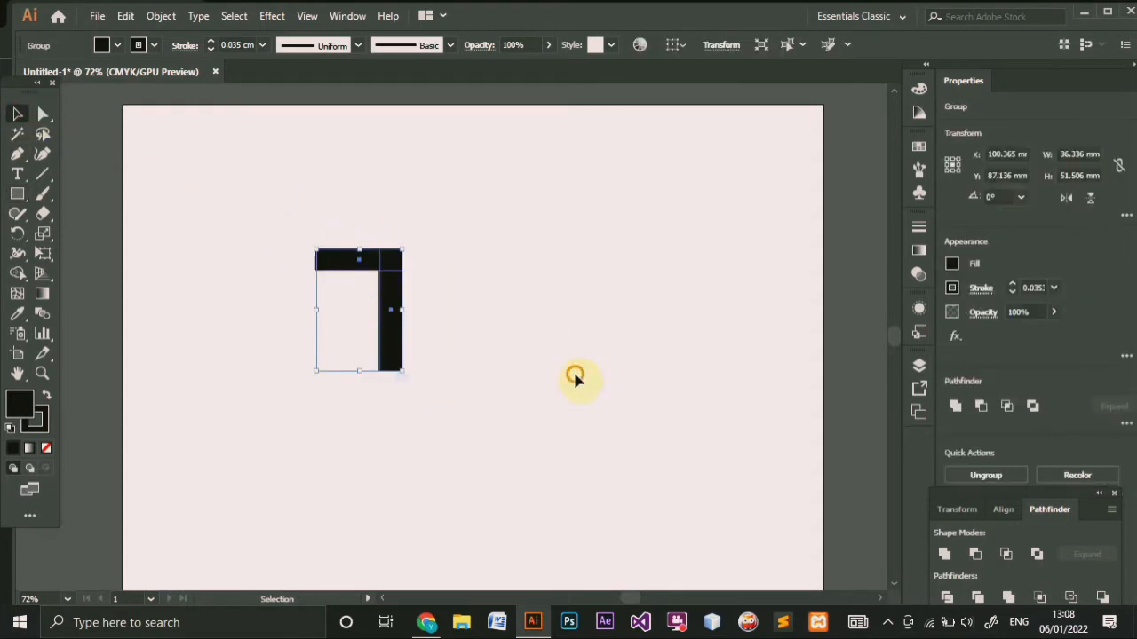
pyautogui.click(575, 380)
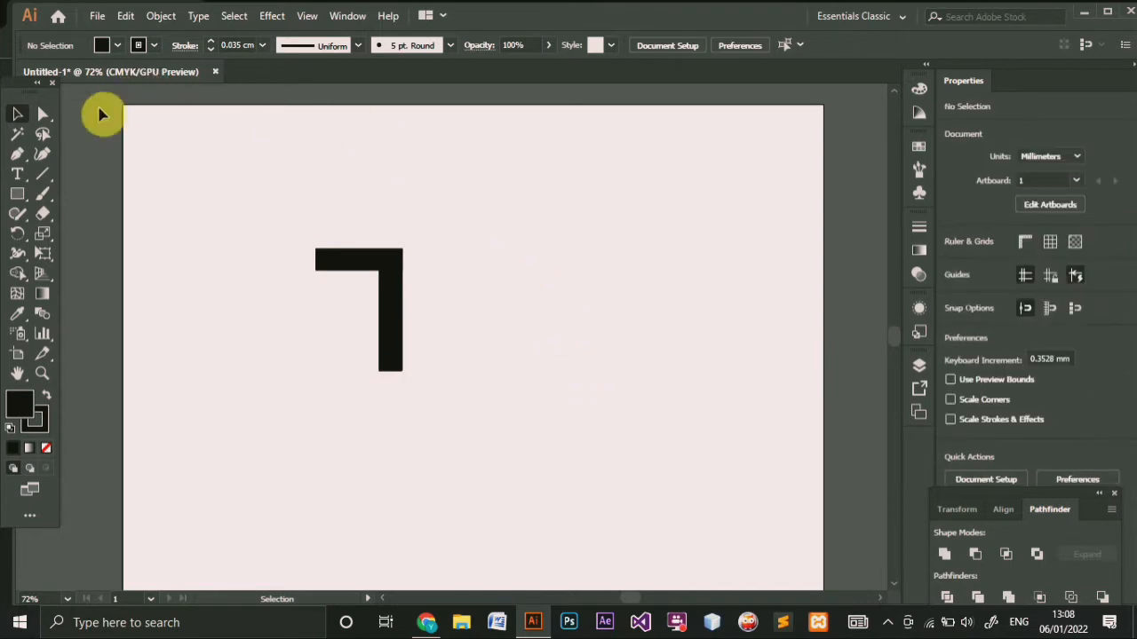
# - Draw a thin black bar and place it tilted about 21° across the horizontal bar's left end
pyautogui.click(17, 193)
pyautogui.moveTo(185, 271); pyautogui.dragTo(323, 283)
pyautogui.click(17, 114)
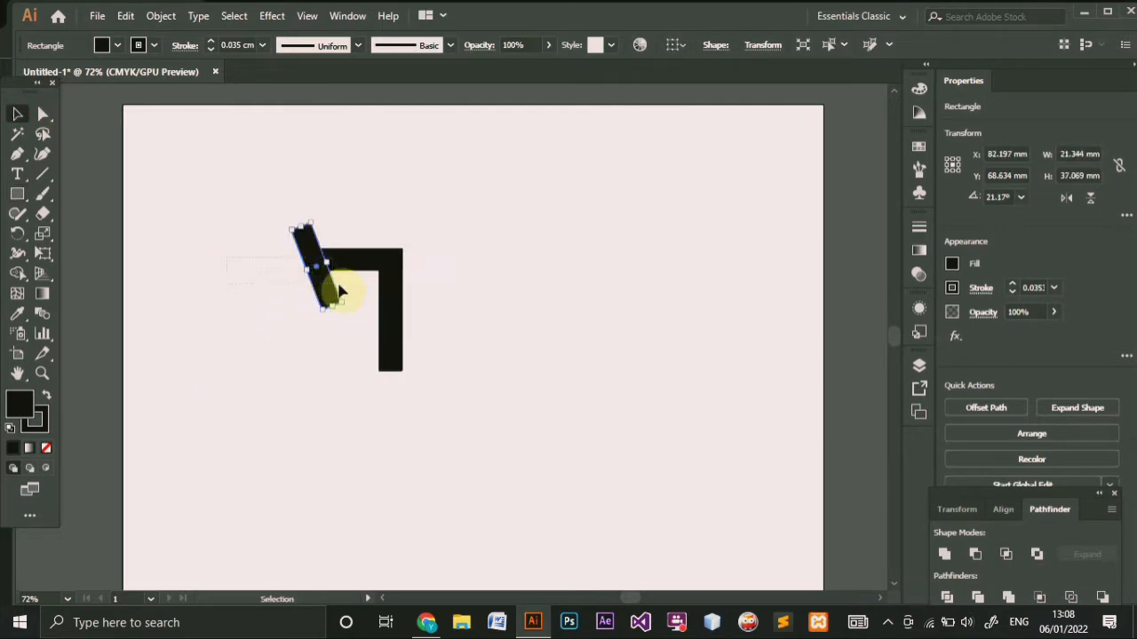
# - Ungroup the horizontal and vertical bars
pyautogui.keyDown('shift'); pyautogui.click(389, 296); pyautogui.keyUp('shift')
pyautogui.click(514, 311)
pyautogui.click(392, 306)
pyautogui.rightClick(390, 303)
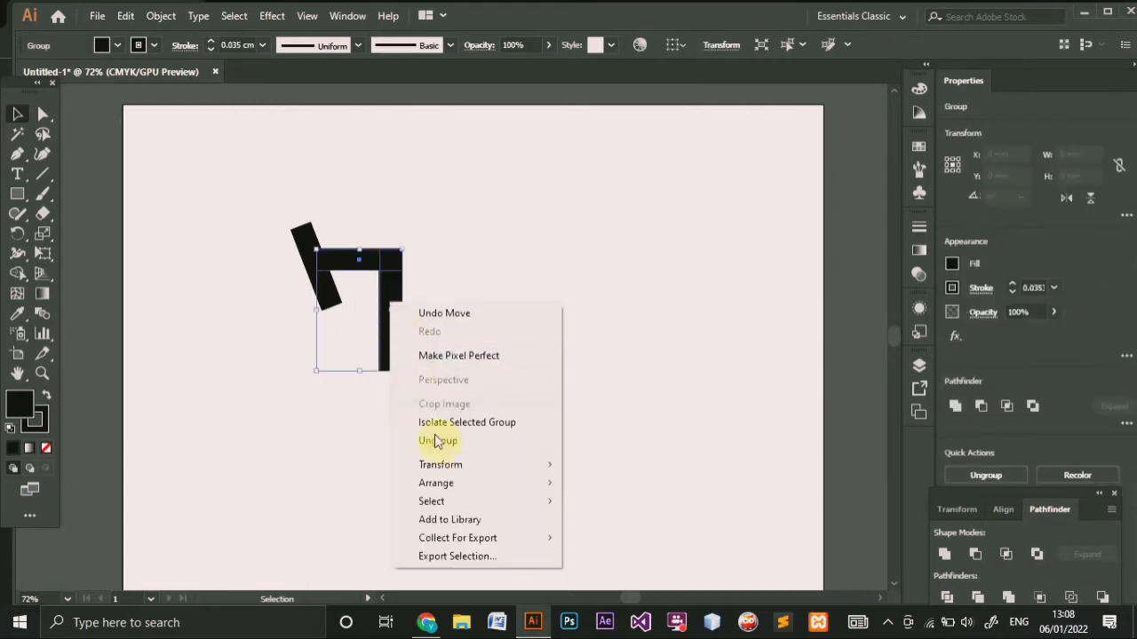
pyautogui.click(444, 441)
pyautogui.click(558, 310)
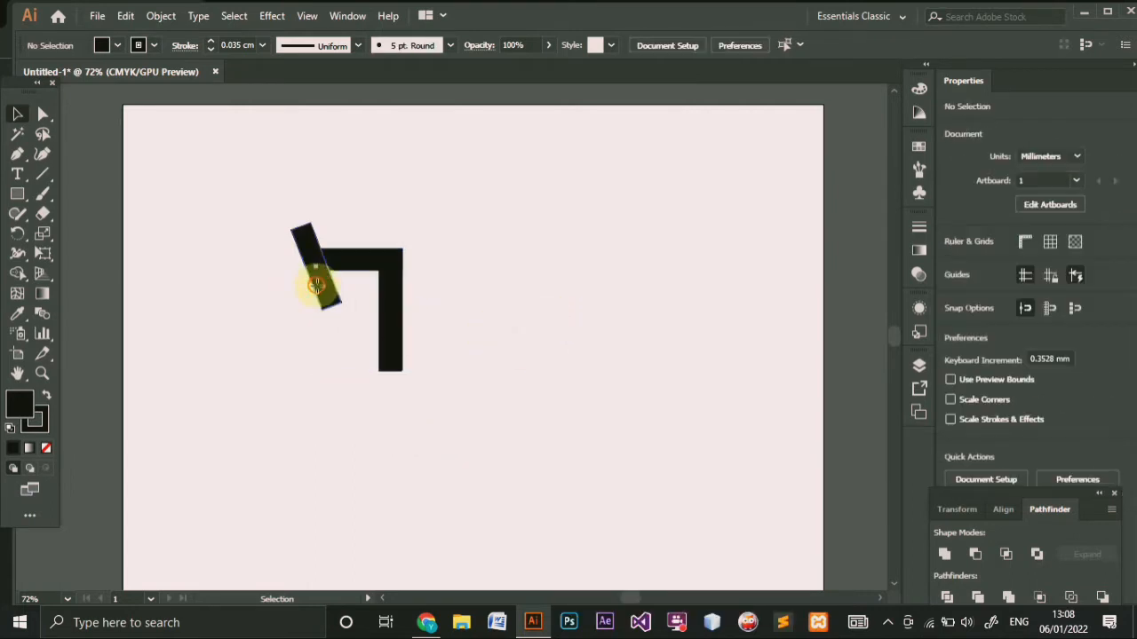
# - Duplicate the tilted bar to the lower left and subtract the original from the horizontal bar's left end
pyautogui.click(316, 284)
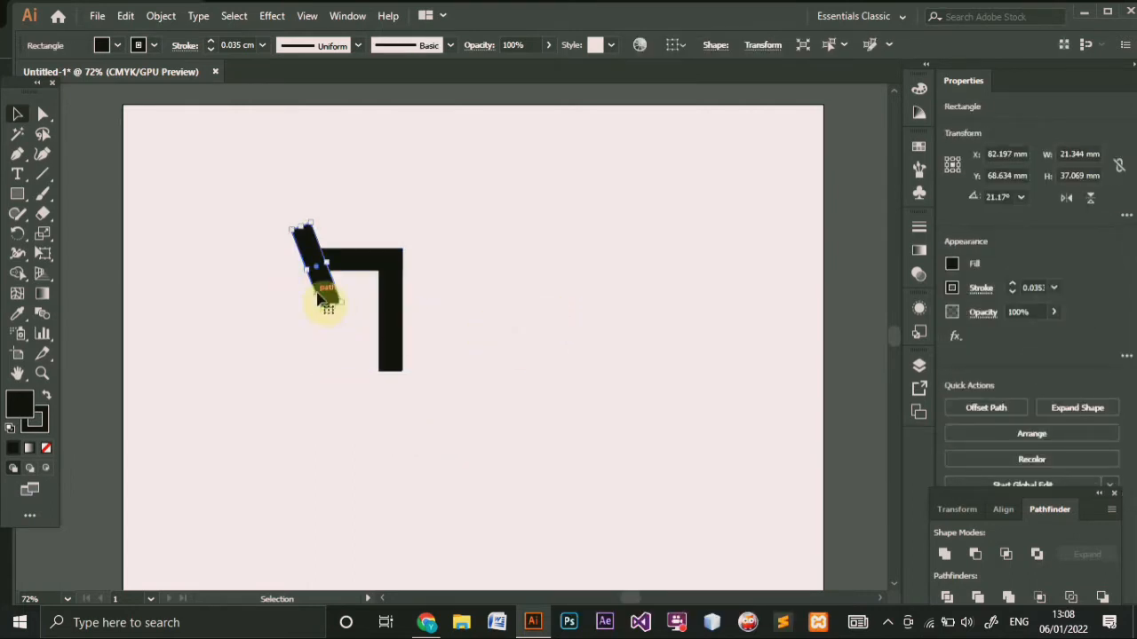
pyautogui.moveTo(321, 297); pyautogui.dragTo(234, 355)
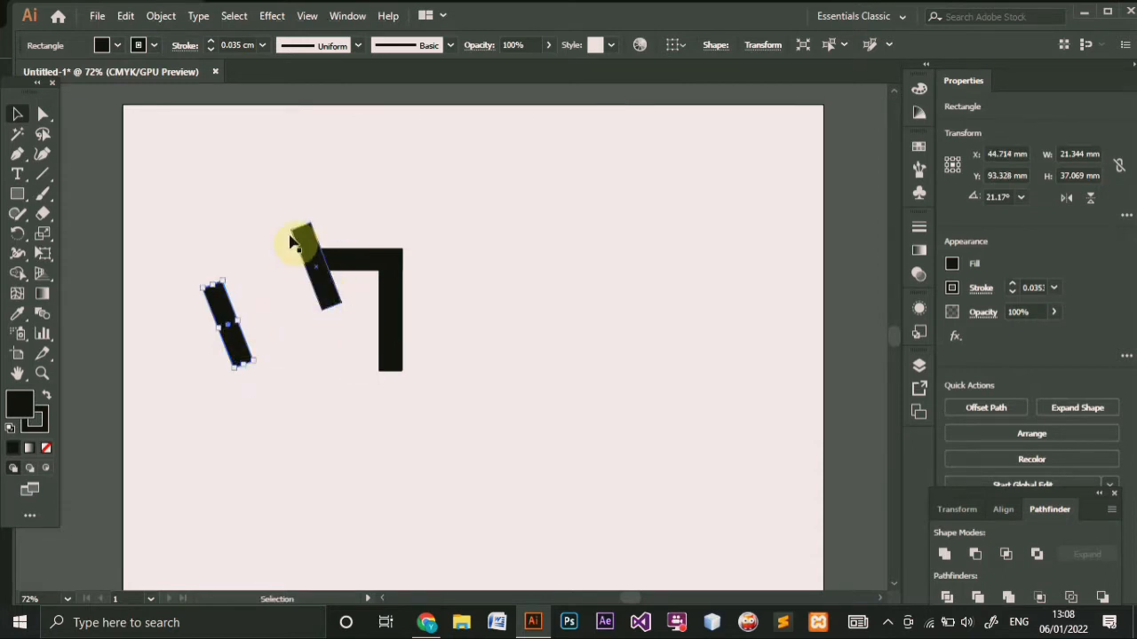
pyautogui.click(328, 300)
pyautogui.click(596, 393)
pyautogui.moveTo(233, 229); pyautogui.dragTo(330, 272)
pyautogui.click(975, 554)
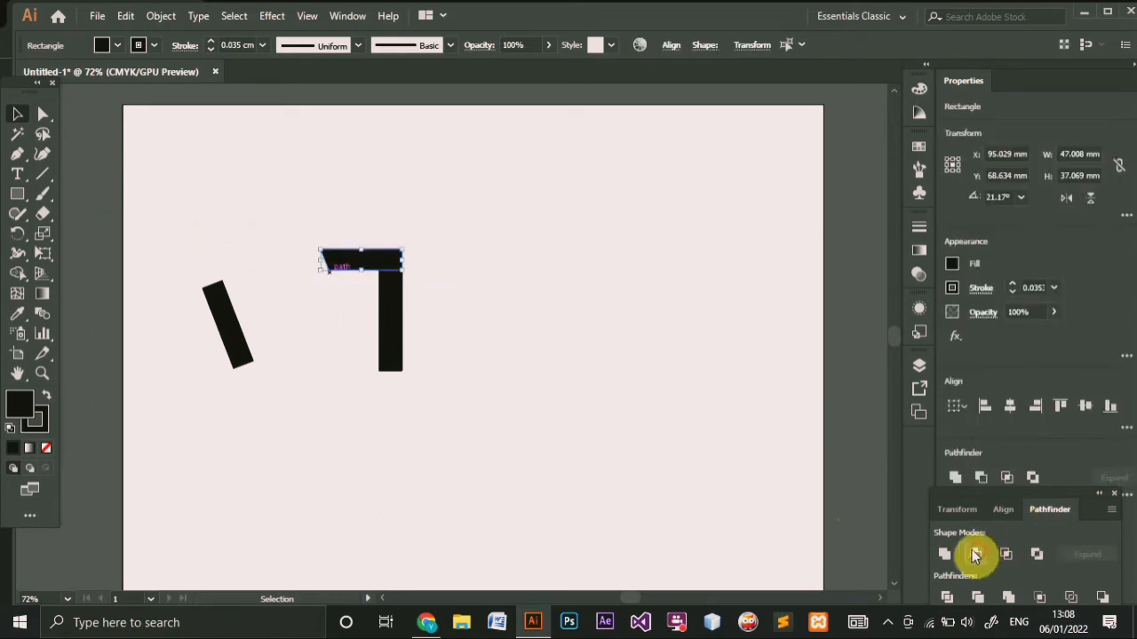
pyautogui.click(521, 441)
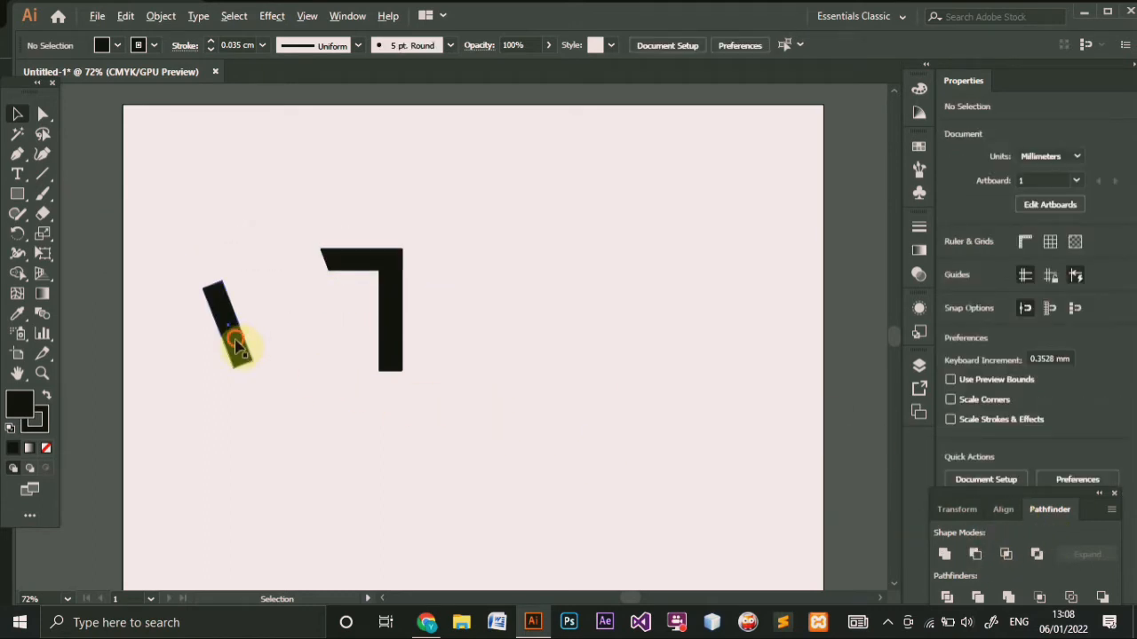
# - Try moving the tilted copy onto the vertical bar's lower end, and undo back to the uncut horizontal bar
pyautogui.moveTo(235, 346); pyautogui.dragTo(395, 373)
pyautogui.hotkey('ctrl', 'z')
pyautogui.hotkey('ctrl', 'z')
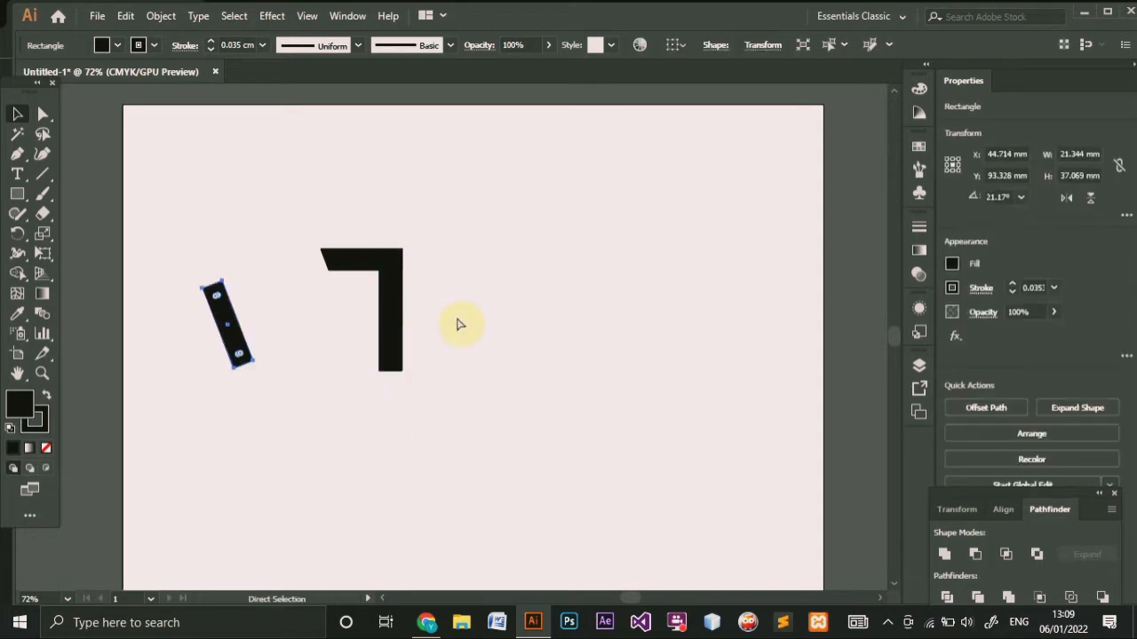
pyautogui.click(353, 464)
# - Rotate the tilted bar at the horizontal bar's end to 30° and delete its spare copy on the left
pyautogui.click(330, 302)
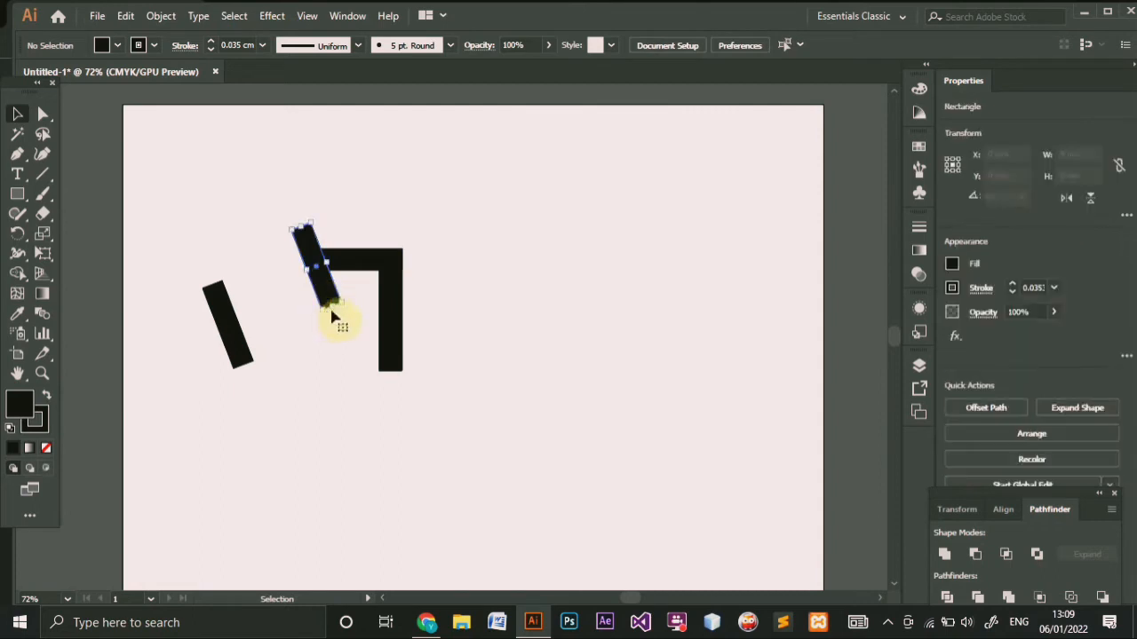
pyautogui.moveTo(330, 305); pyautogui.dragTo(350, 299)
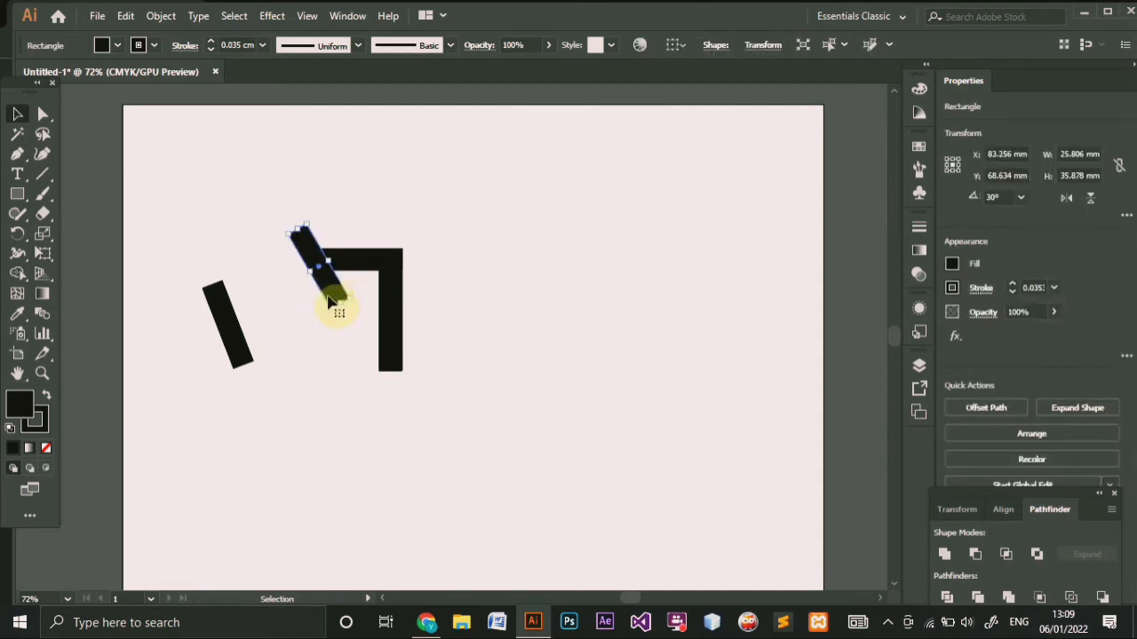
pyautogui.click(221, 323)
pyautogui.press('Delete')
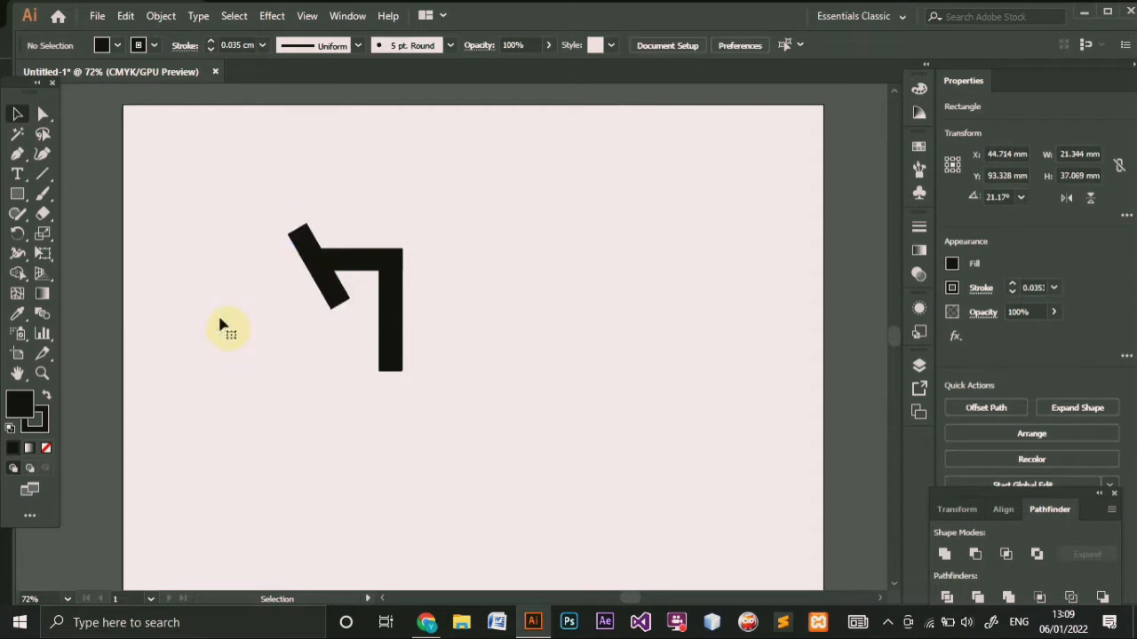
# - Duplicate the 30° bar to the lower left and subtract the original from the horizontal bar's left end
pyautogui.click(322, 273)
pyautogui.moveTo(326, 286); pyautogui.dragTo(250, 330)
pyautogui.click(321, 272)
pyautogui.keyDown('shift'); pyautogui.click(339, 265); pyautogui.keyUp('shift')
pyautogui.moveTo(339, 269); pyautogui.dragTo(345, 251)
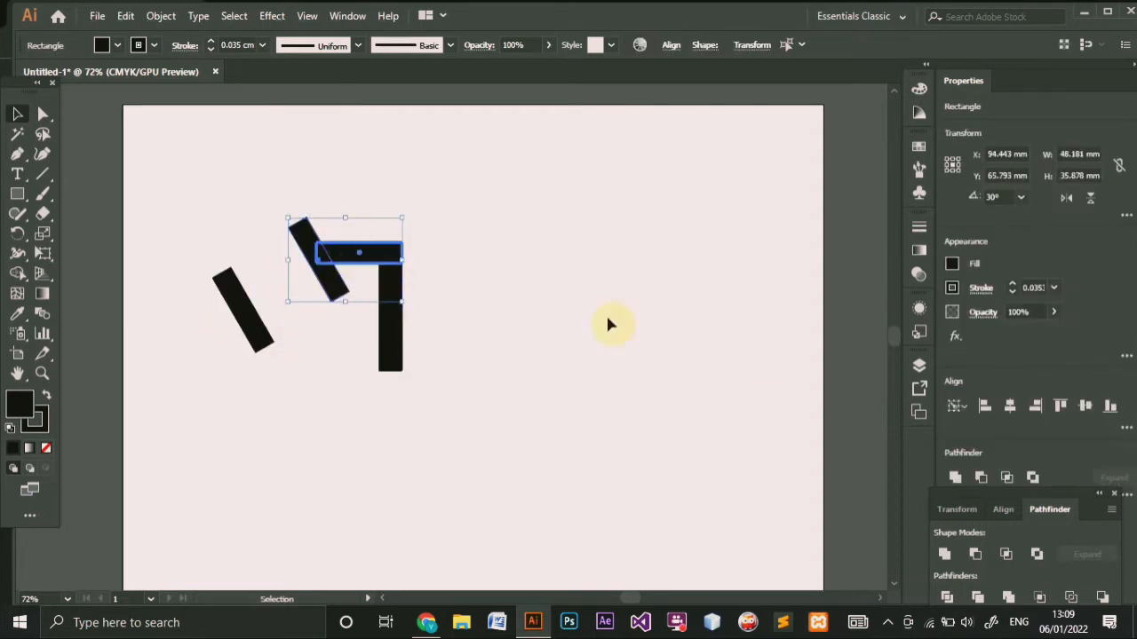
pyautogui.click(975, 553)
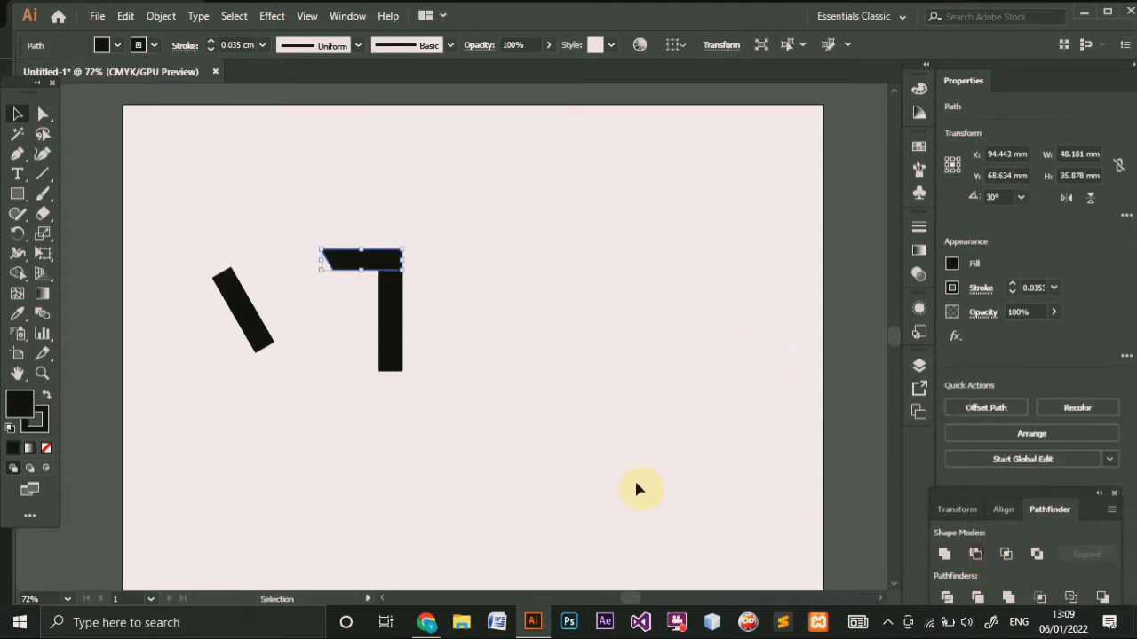
pyautogui.click(635, 485)
# - Place a copy of the spare 30° bar across the vertical bar's lower end and subtract it to form a pointed tip
pyautogui.click(257, 337)
pyautogui.moveTo(257, 338); pyautogui.dragTo(397, 391)
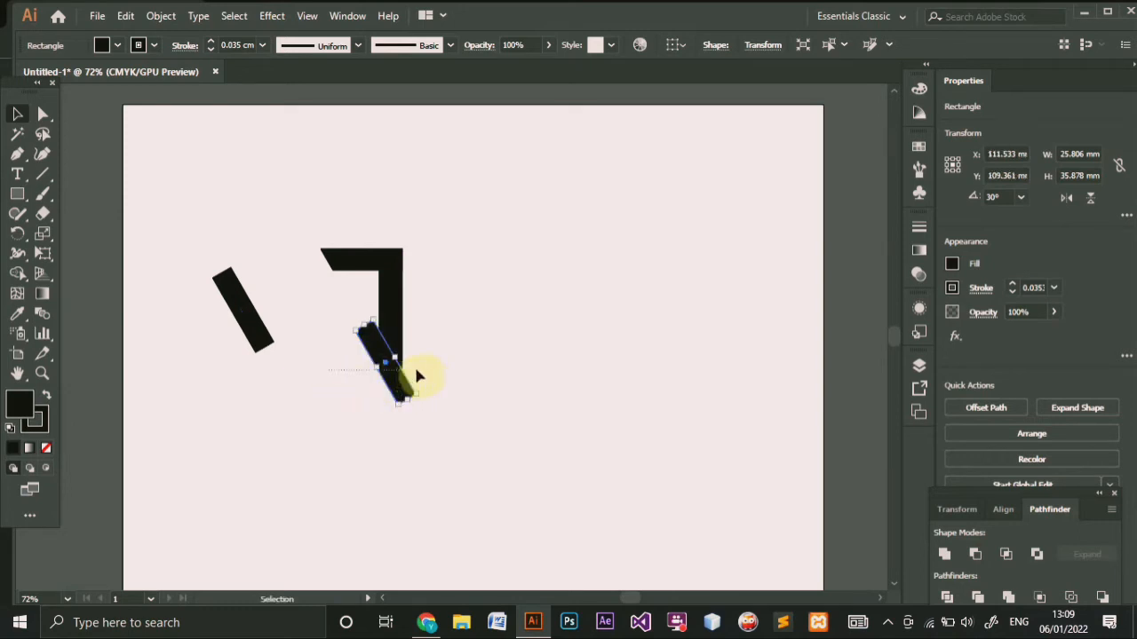
pyautogui.keyDown('shift'); pyautogui.click(395, 356); pyautogui.keyUp('shift')
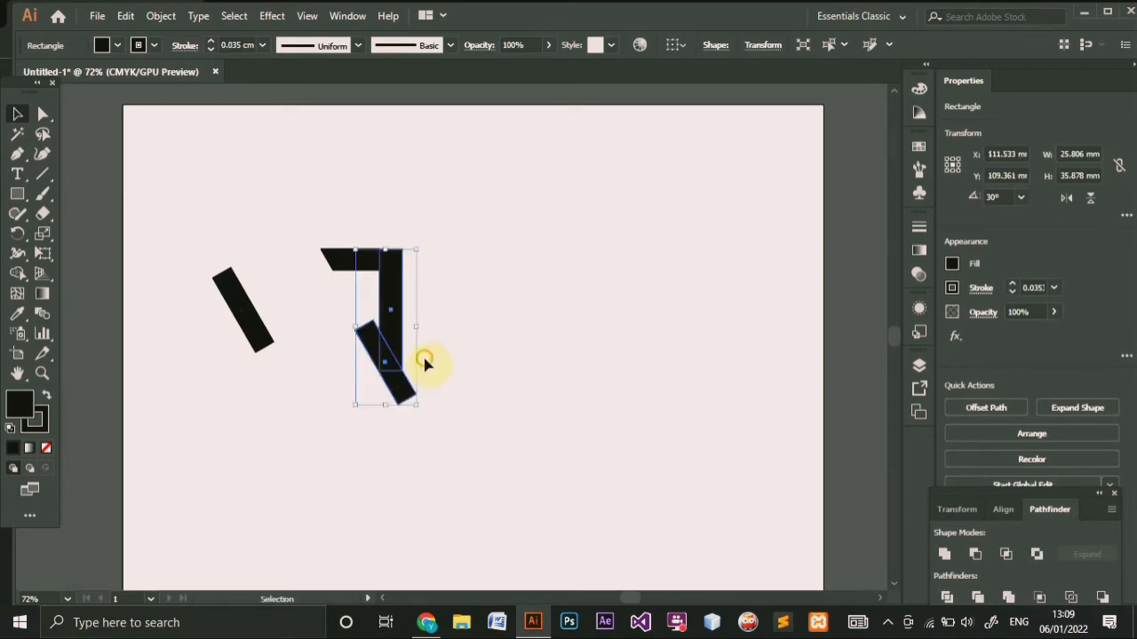
pyautogui.click(974, 552)
pyautogui.click(622, 488)
# - Group the two trimmed bars into one shape
pyautogui.moveTo(302, 210); pyautogui.dragTo(406, 287)
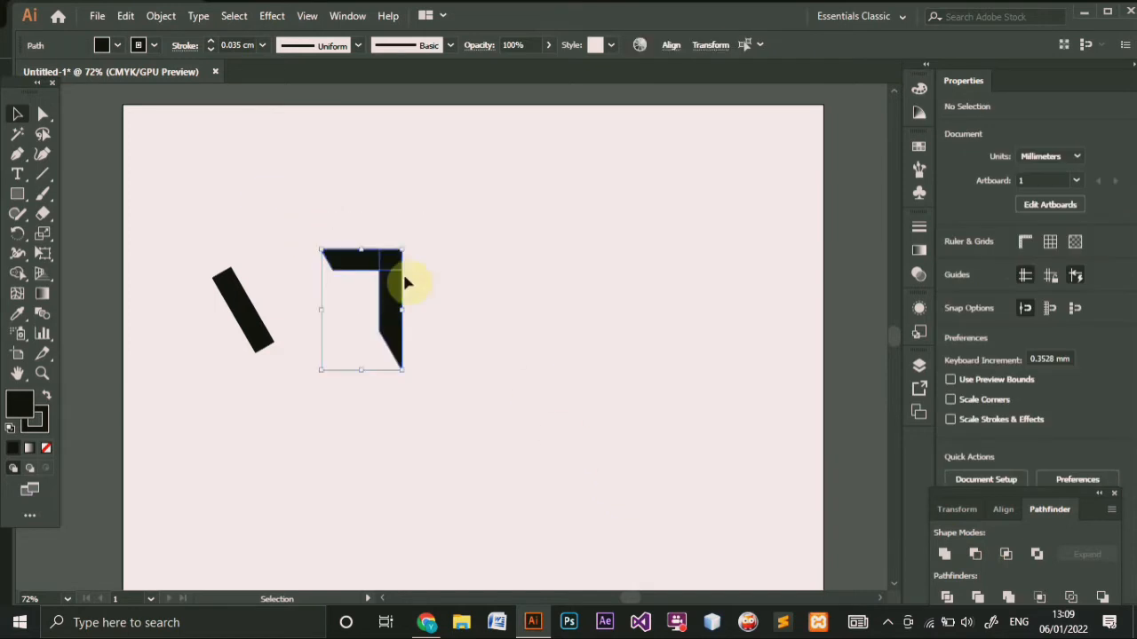
pyautogui.rightClick(396, 281)
pyautogui.click(434, 376)
pyautogui.click(414, 350)
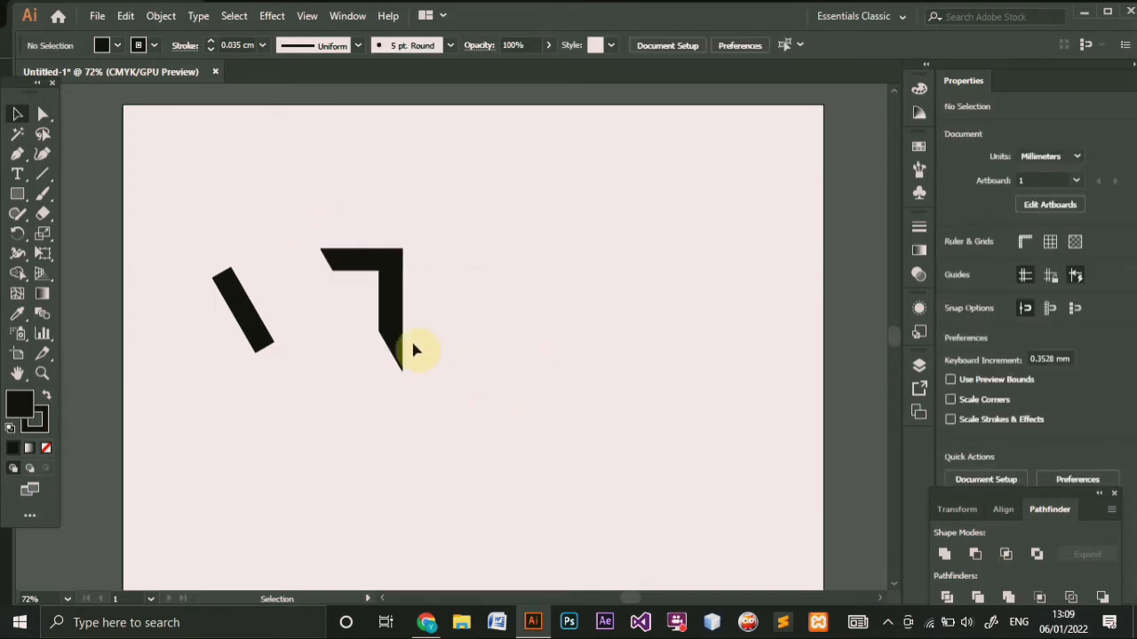
# - Duplicate the grouped shape to the right and reflect the copy across the vertical axis
pyautogui.click(406, 337)
pyautogui.moveTo(399, 325); pyautogui.dragTo(479, 320)
pyautogui.rightClick(479, 321)
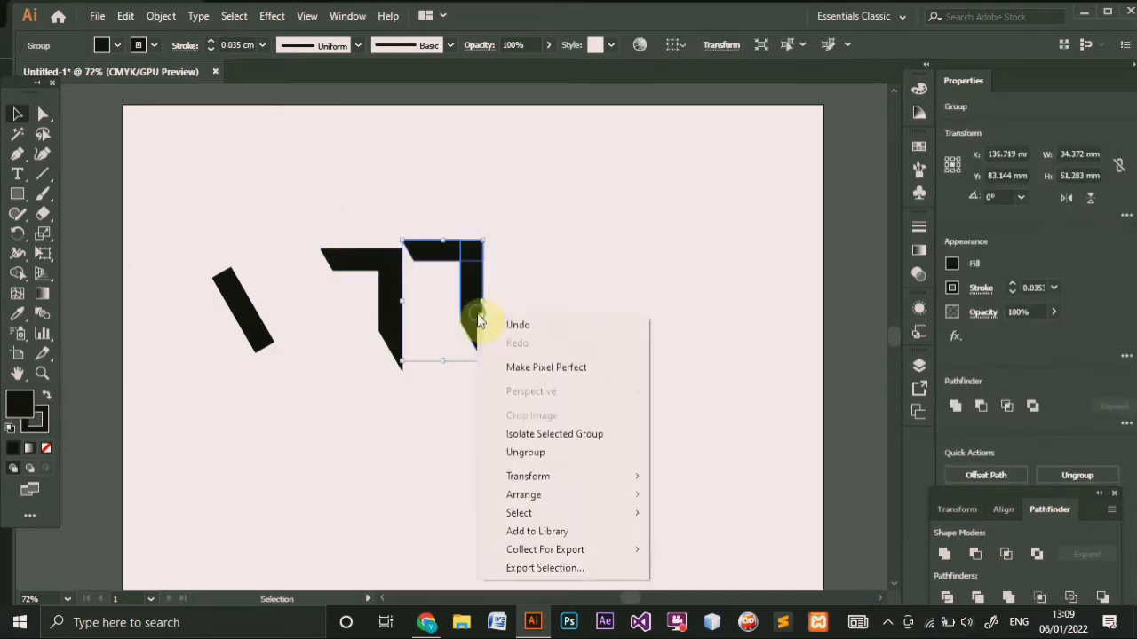
pyautogui.moveTo(540, 476)
pyautogui.click(682, 536)
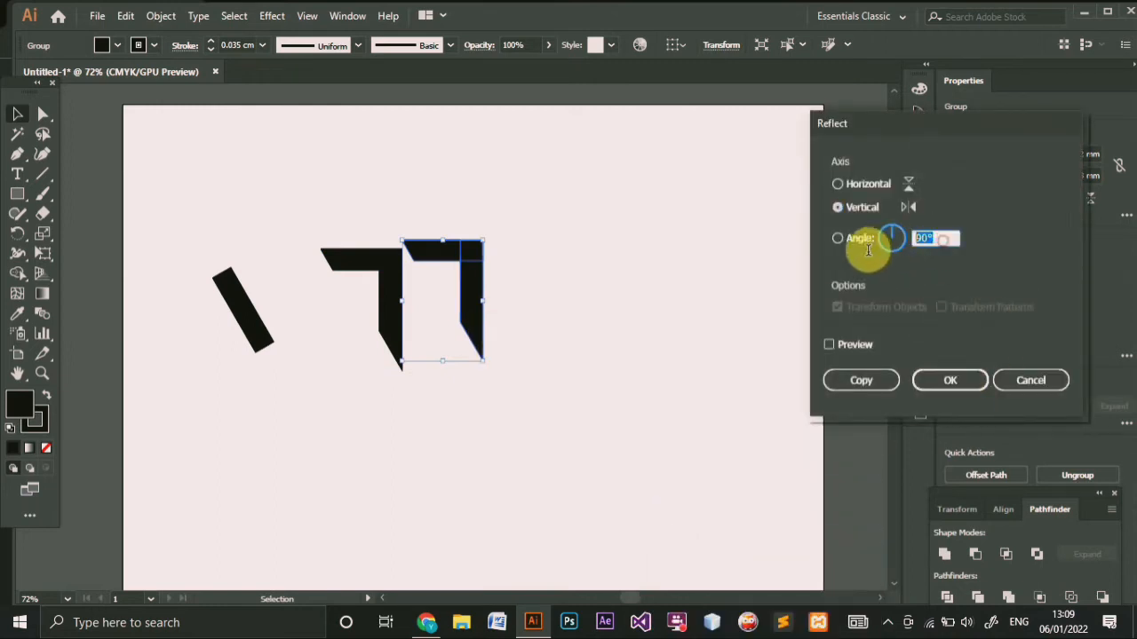
pyautogui.click(949, 380)
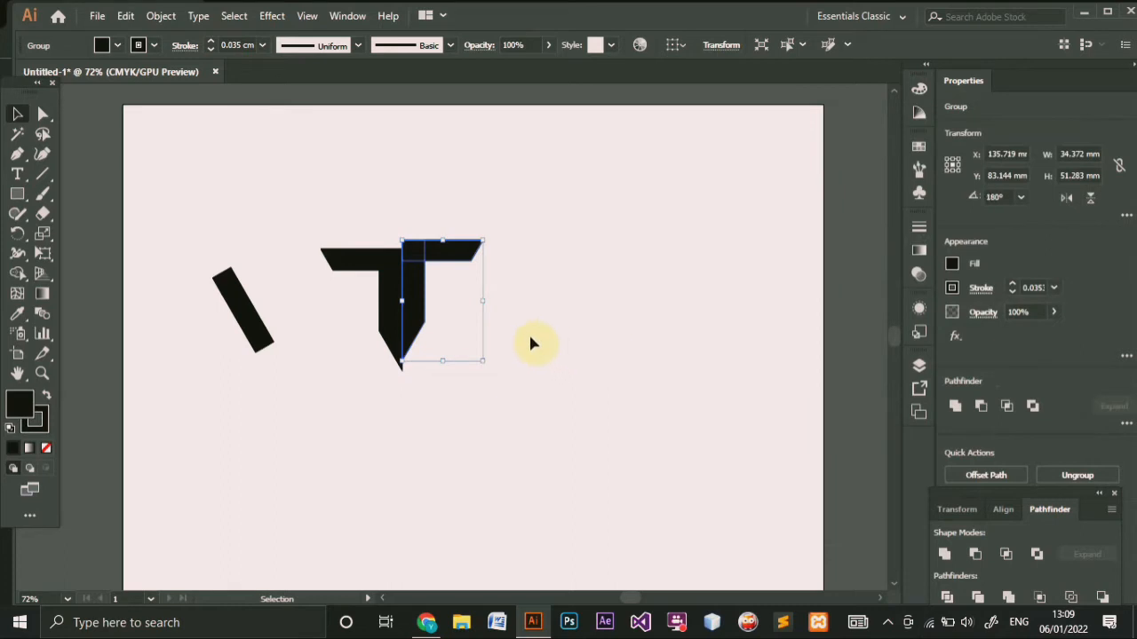
# - Move the mirrored half right and down so it sits level beside the original with a narrow gap
pyautogui.press('Right')
pyautogui.press('Right')
pyautogui.press('Right')
pyautogui.press('Right')
pyautogui.press('Right')
pyautogui.press('Right')
pyautogui.press('Right')
pyautogui.press('Right')
pyautogui.press('Right')
pyautogui.press('Right')
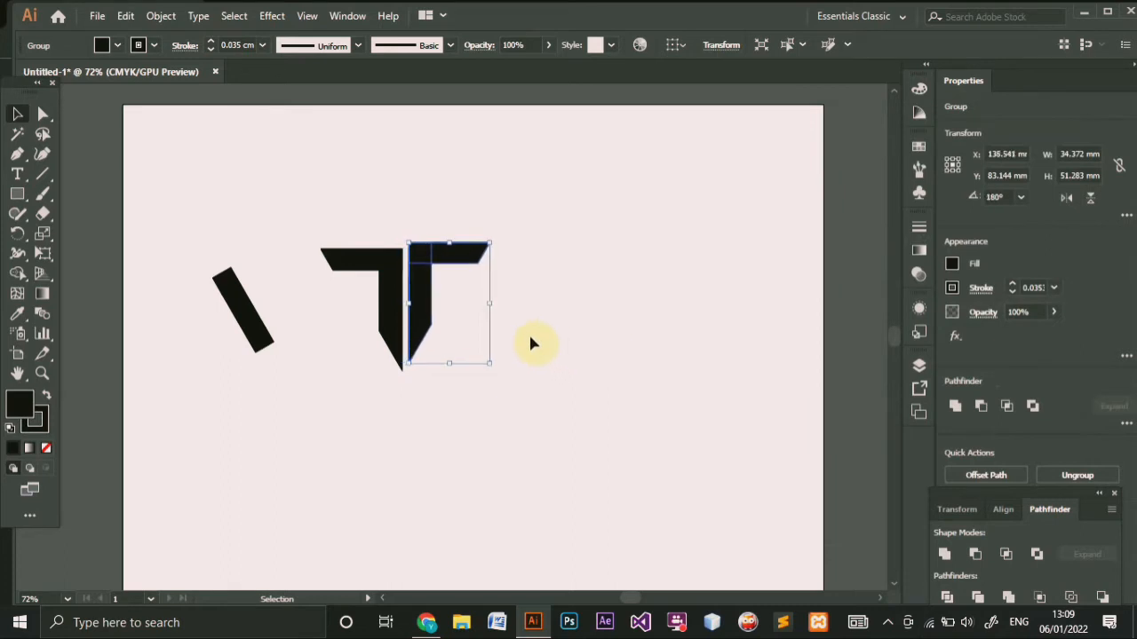
pyautogui.press('Down')
pyautogui.press('Down')
pyautogui.press('Down')
pyautogui.press('Down')
pyautogui.press('Down')
pyautogui.press('Down')
pyautogui.press('Down')
pyautogui.press('Down')
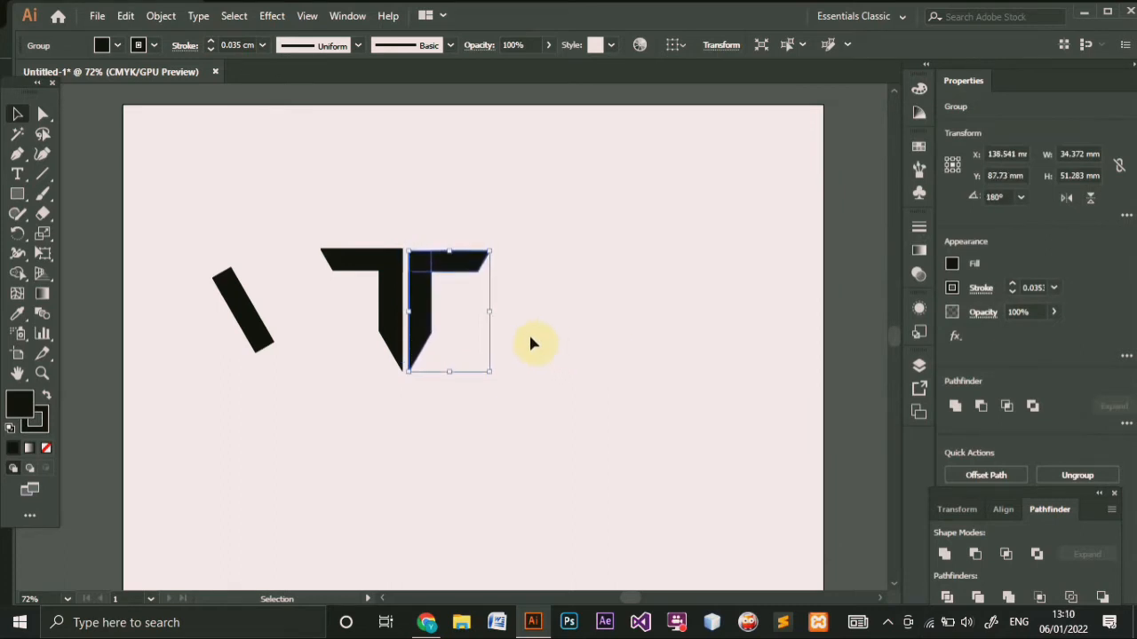
pyautogui.press('Up')
pyautogui.press('Up')
pyautogui.click(586, 369)
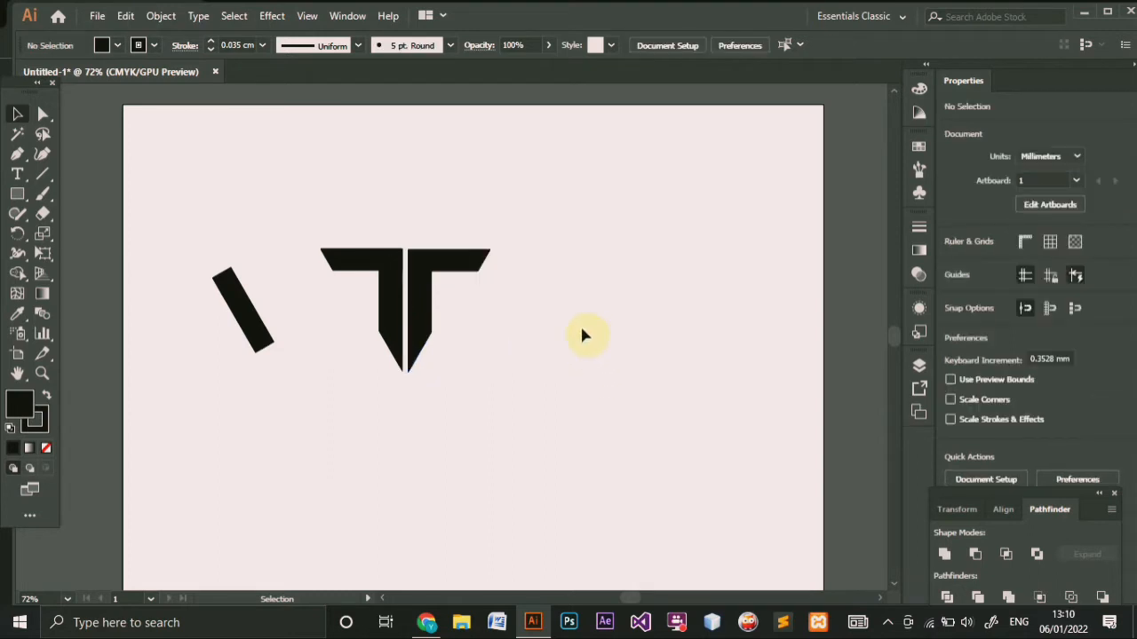
# - Fine-tune the positions of the left and right halves so their top edges line up
pyautogui.click(399, 302)
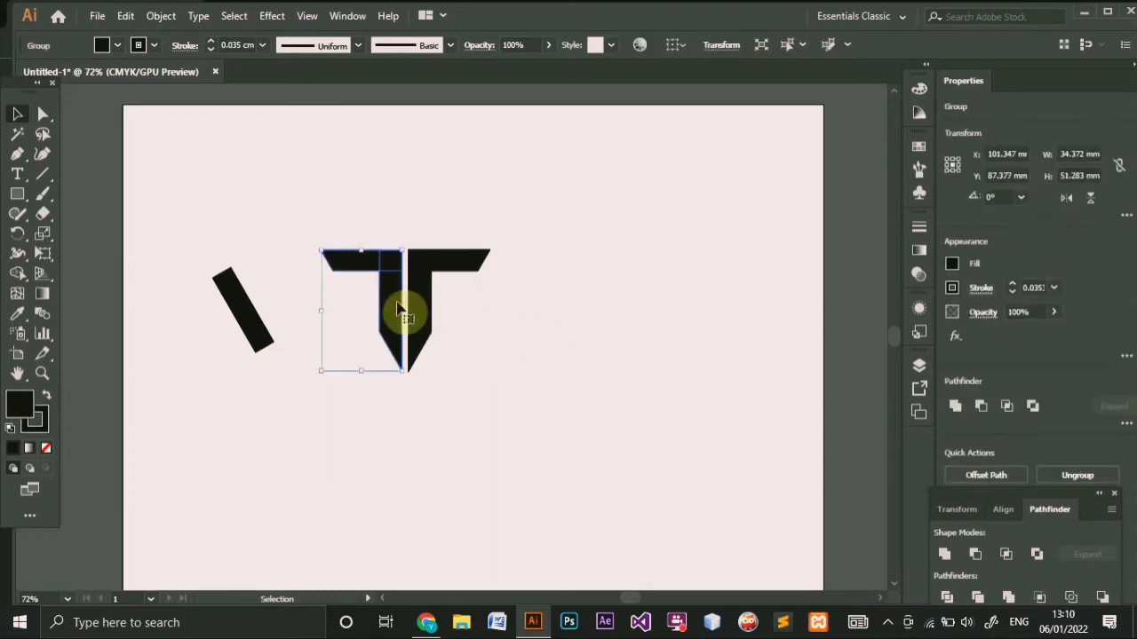
pyautogui.click(551, 339)
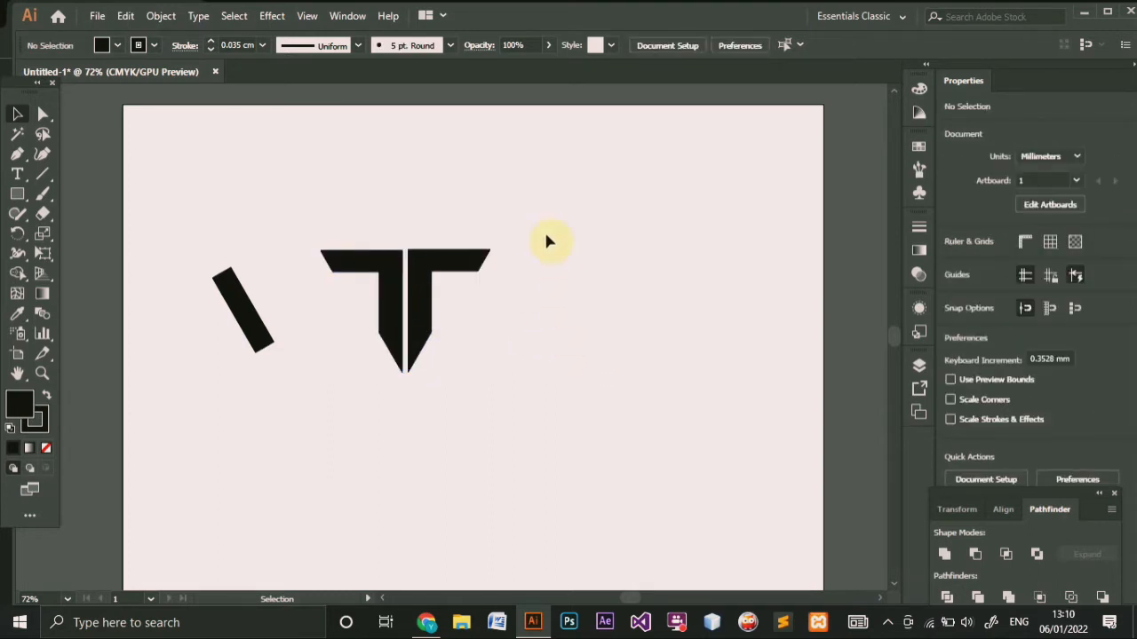
pyautogui.click(425, 309)
pyautogui.moveTo(424, 309); pyautogui.dragTo(419, 311)
pyautogui.click(572, 352)
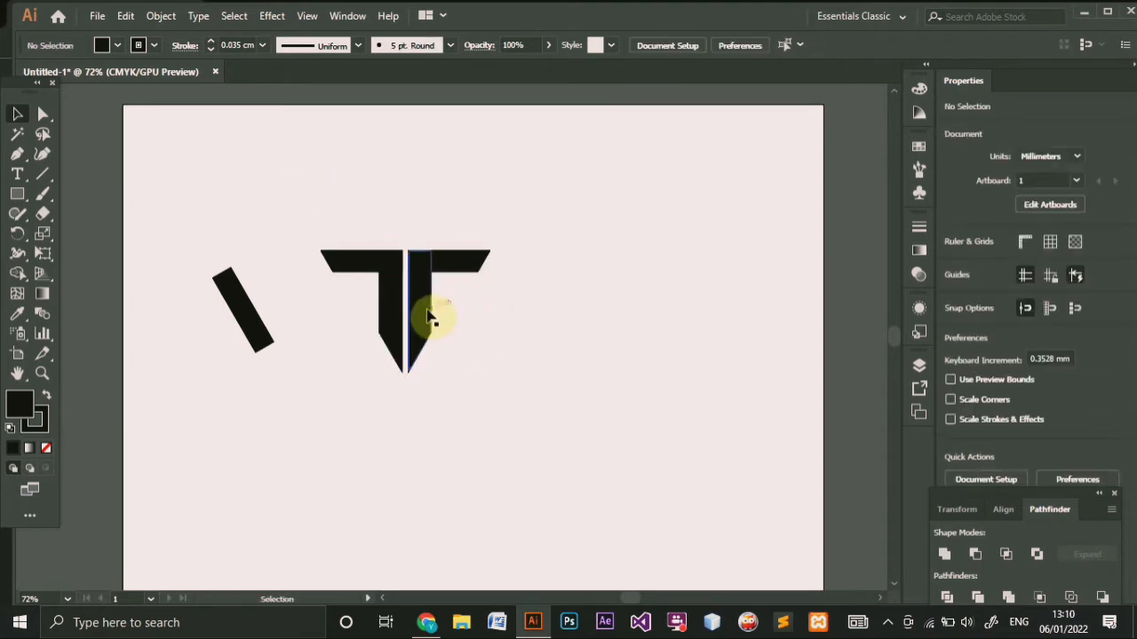
# - Move the right half about 1.8 mm to the right to widen the gap between the halves
pyautogui.click(430, 315)
pyautogui.press('Right')
pyautogui.press('Right')
pyautogui.press('Right')
pyautogui.press('Right')
pyautogui.press('Right')
pyautogui.click(548, 320)
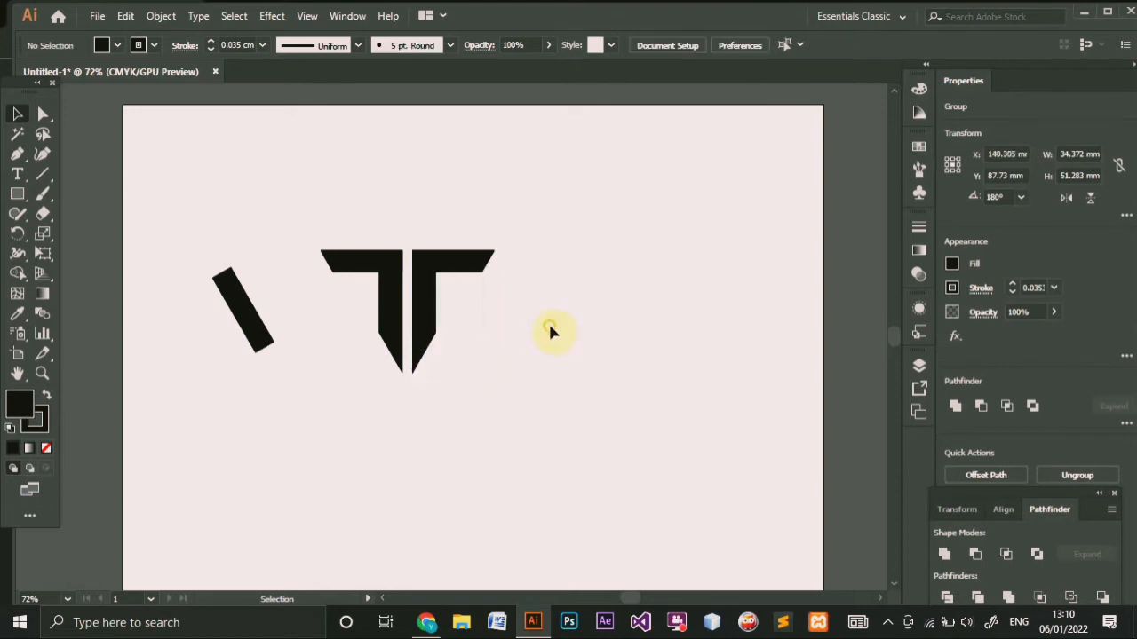
# - Fill the right half of the T shape with the dark blue swatch
pyautogui.click(419, 305)
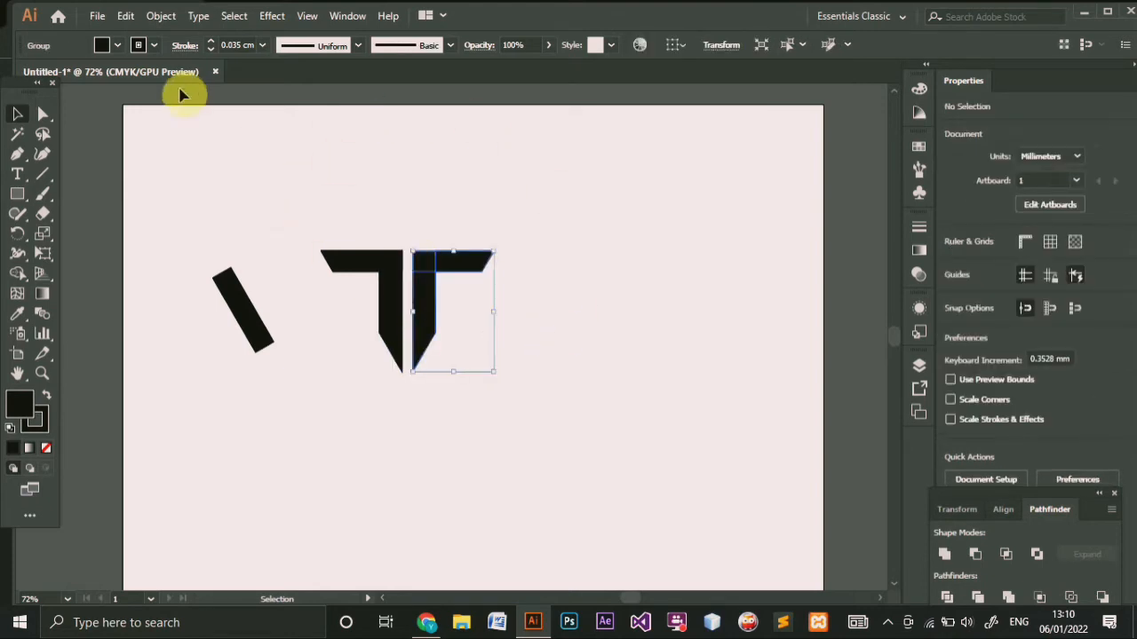
pyautogui.click(117, 47)
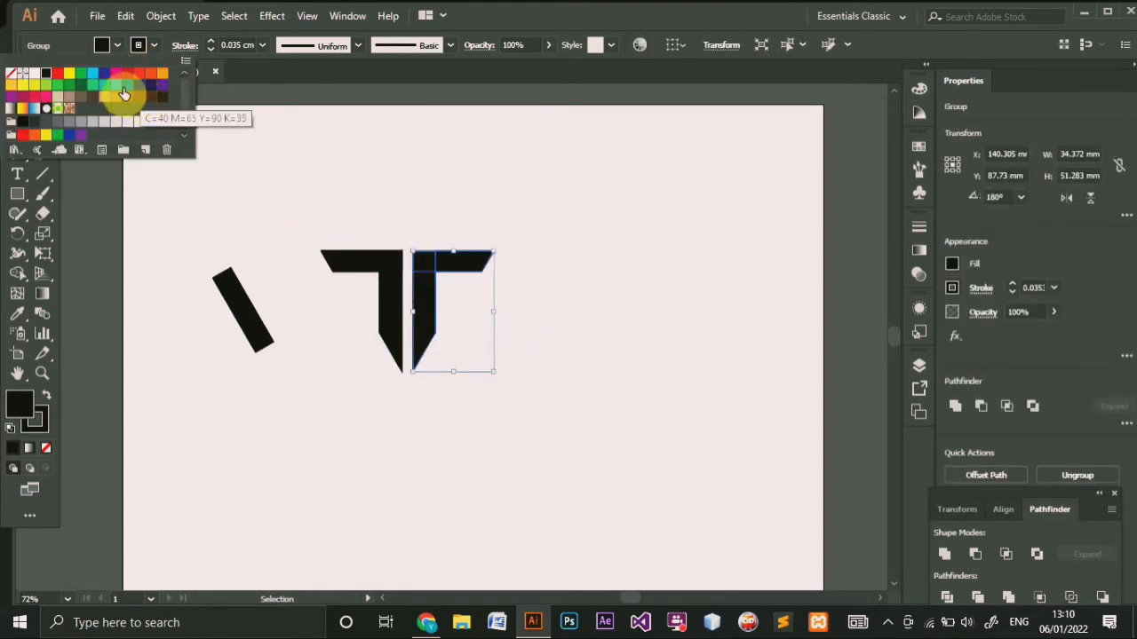
pyautogui.click(101, 73)
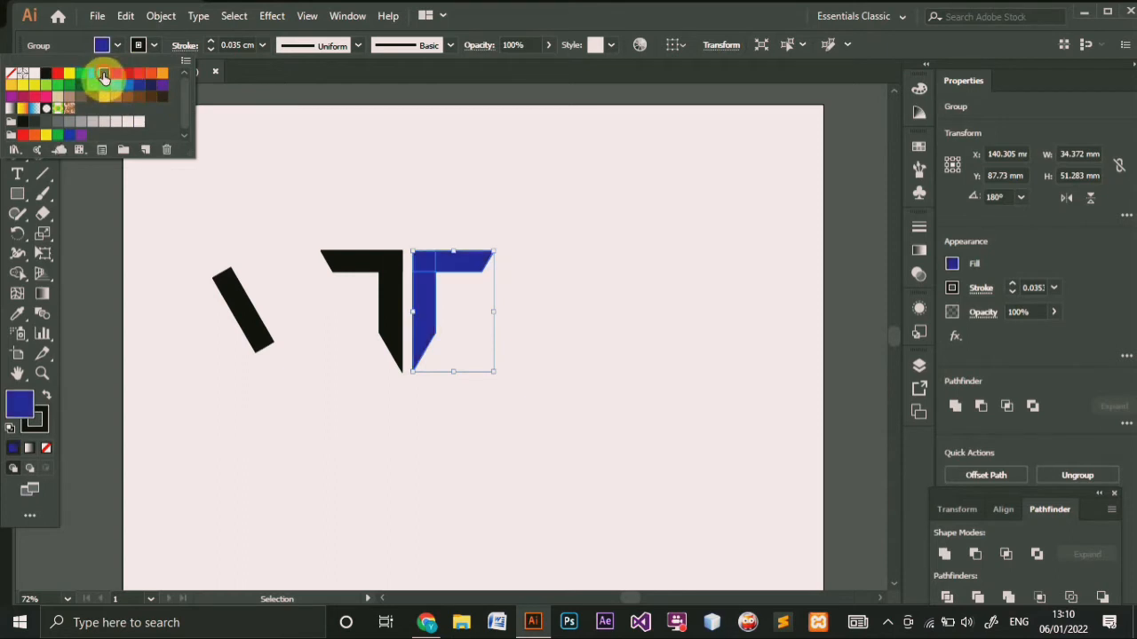
# - Fill the left half of the T with the medium blue swatch
pyautogui.click(394, 280)
pyautogui.click(393, 269)
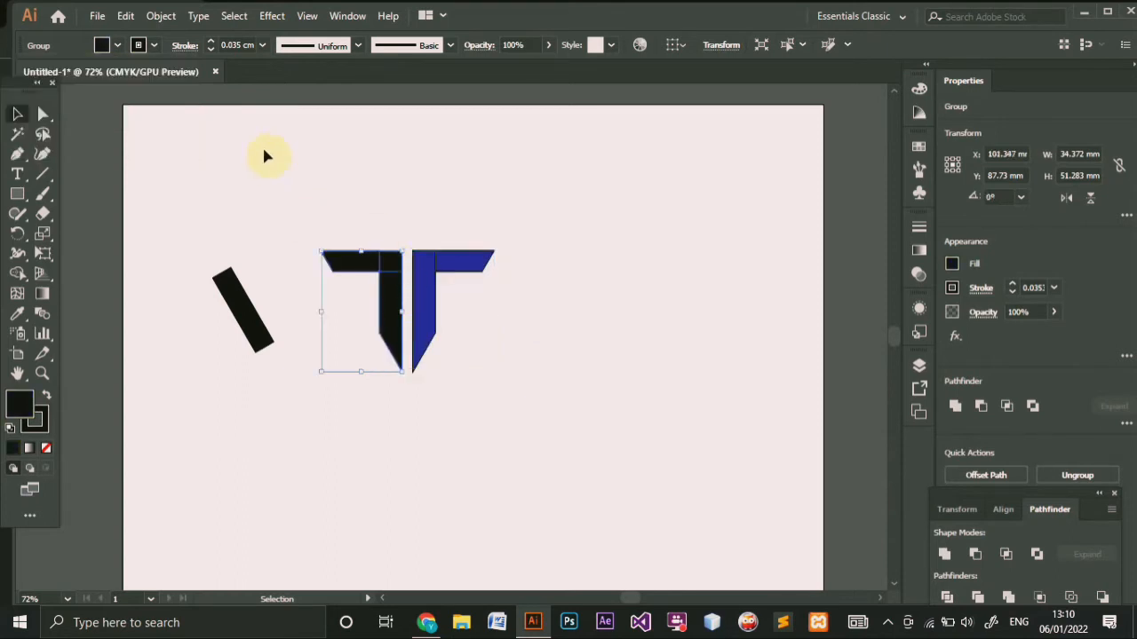
pyautogui.click(116, 46)
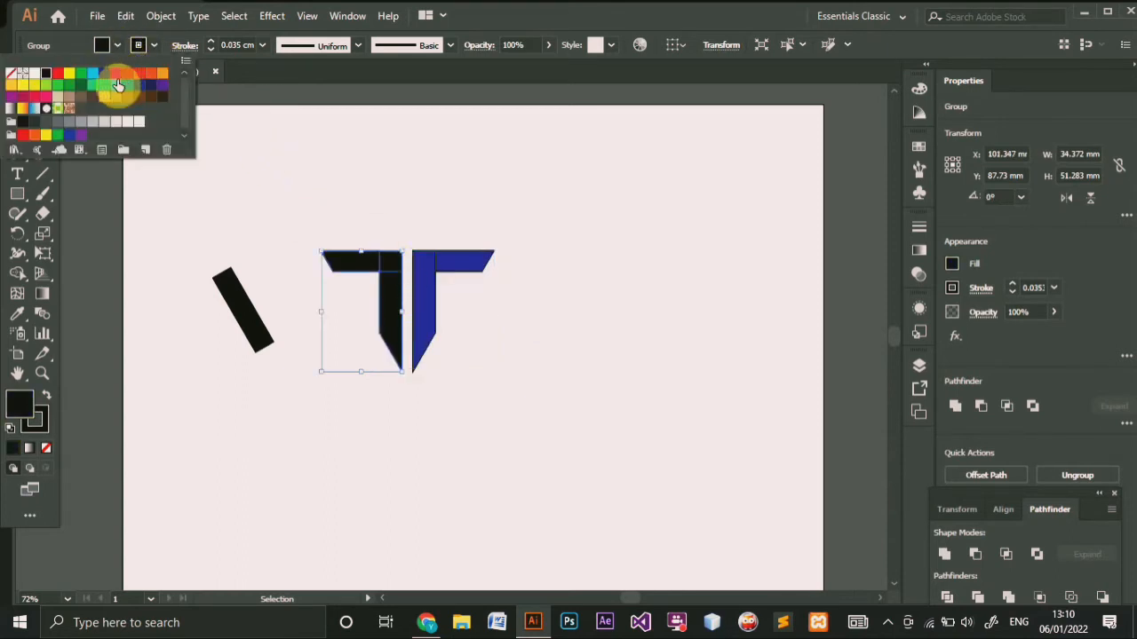
pyautogui.click(124, 89)
pyautogui.click(464, 354)
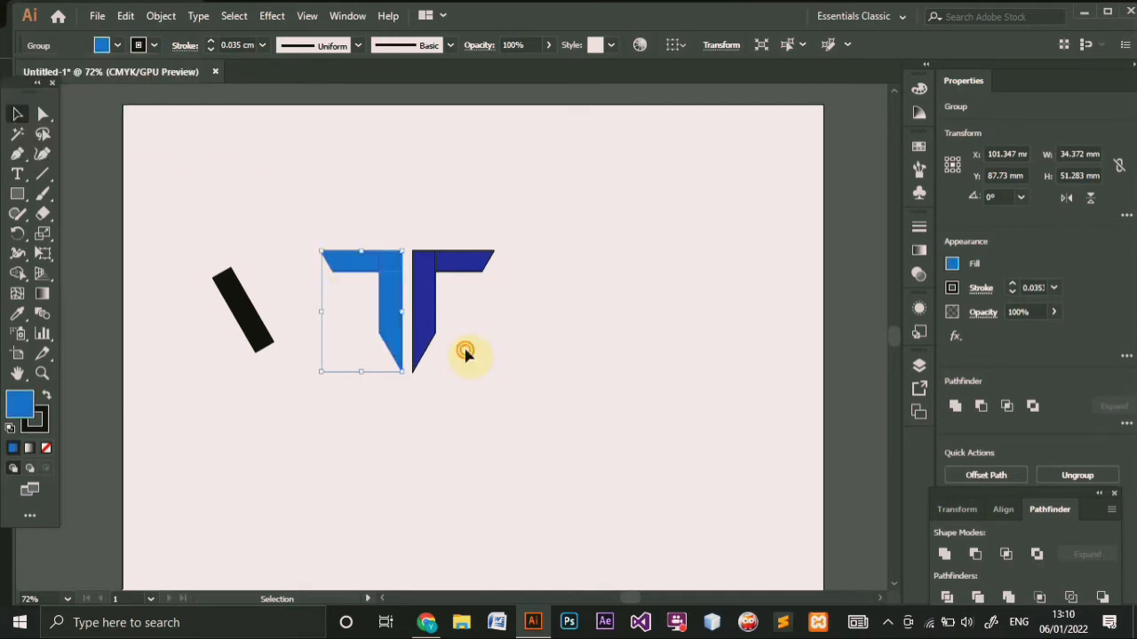
# - Remove the stroke from both halves of the T
pyautogui.moveTo(372, 215); pyautogui.dragTo(442, 311)
pyautogui.hotkey('ctrl', 'g')
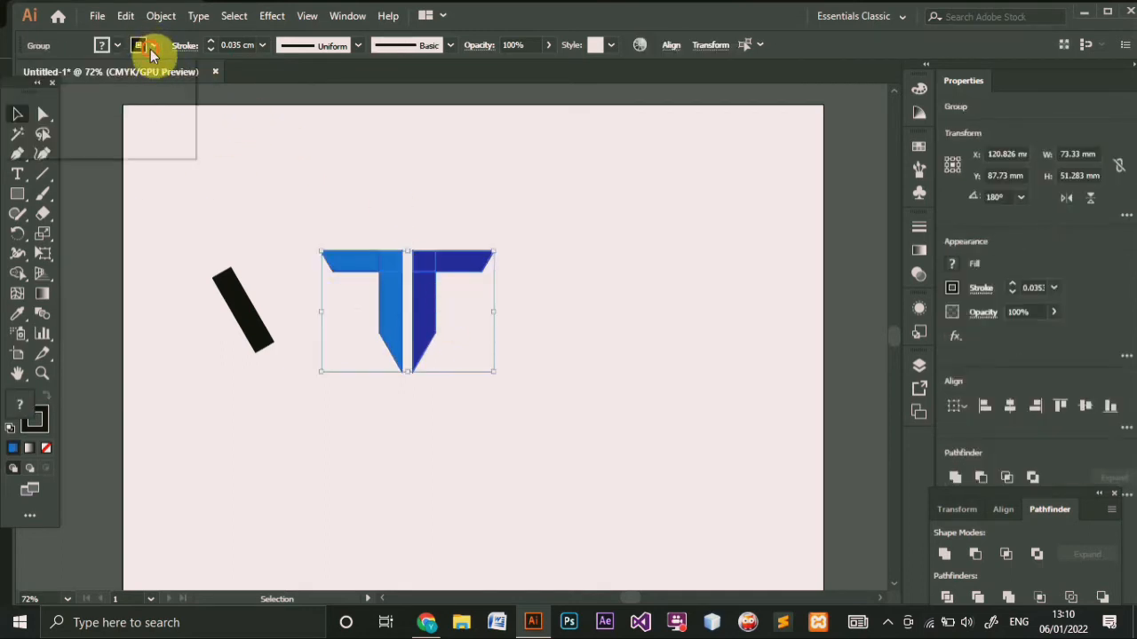
pyautogui.click(14, 71)
pyautogui.click(563, 389)
pyautogui.click(563, 389)
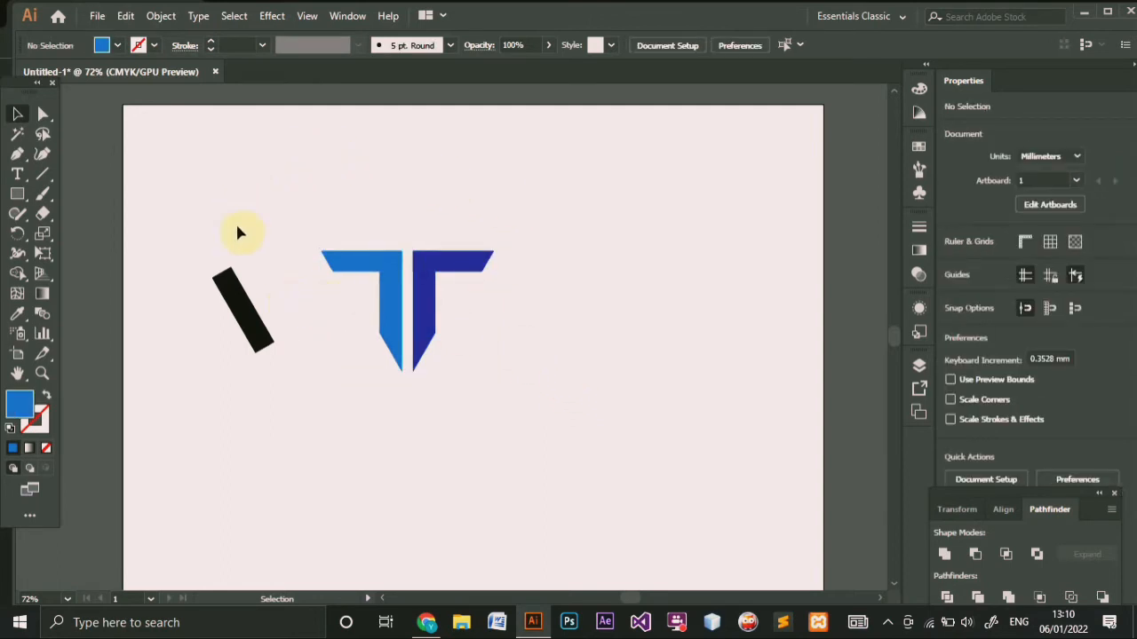
# - Recolour the left half of the T with the CMYK Blue swatch
pyautogui.click(398, 351)
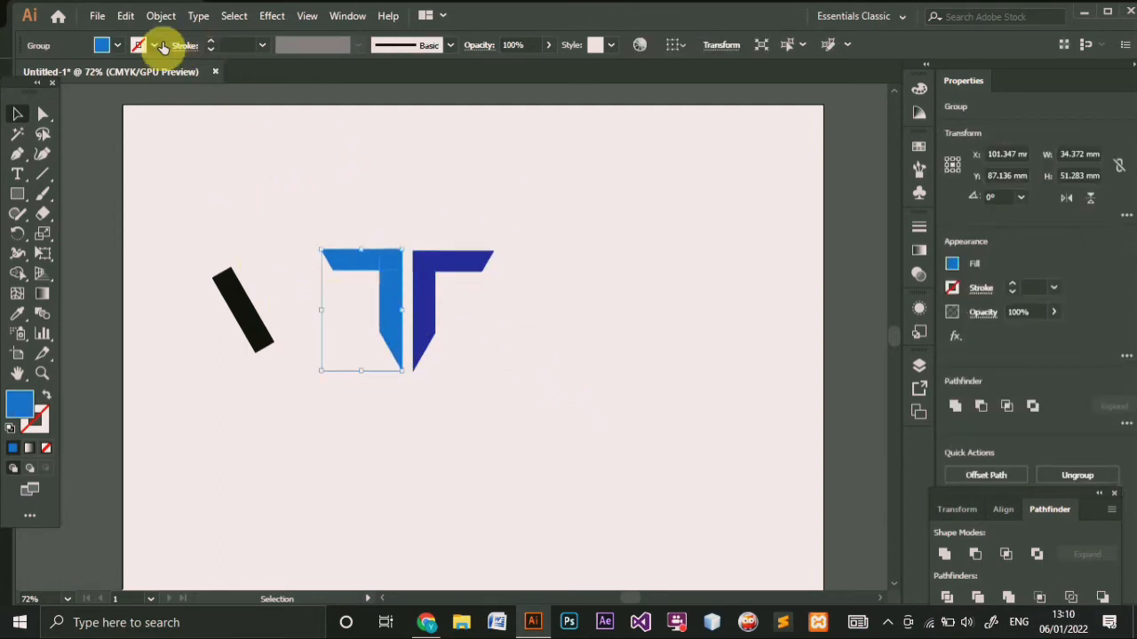
pyautogui.click(117, 46)
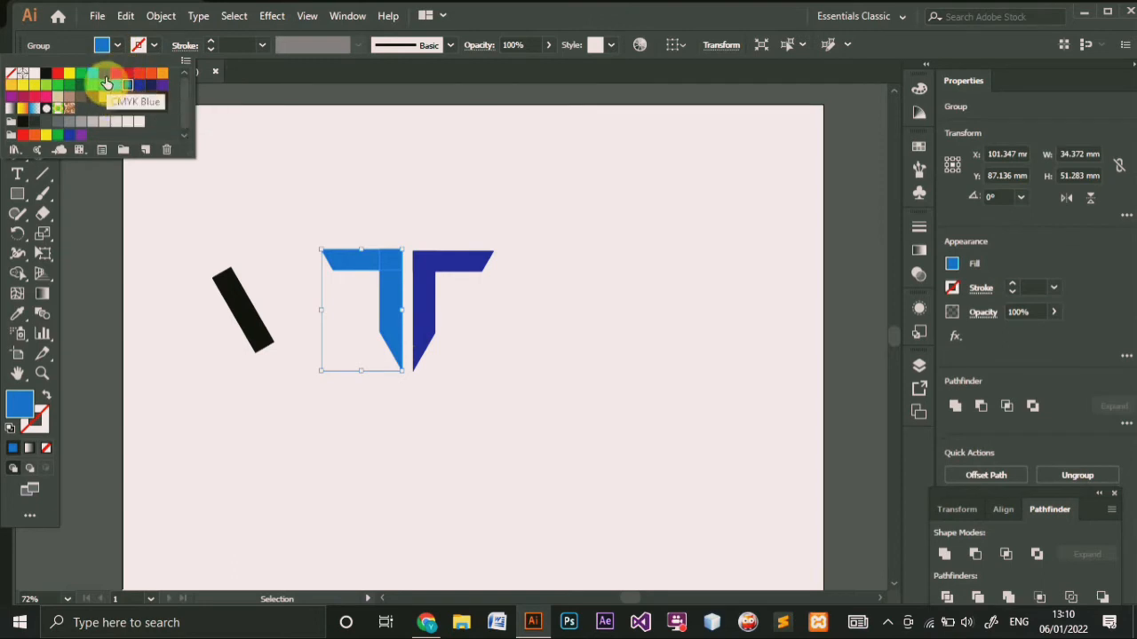
pyautogui.click(104, 74)
pyautogui.click(542, 320)
# - Recolour the right half of the T with the medium blue swatch
pyautogui.click(425, 266)
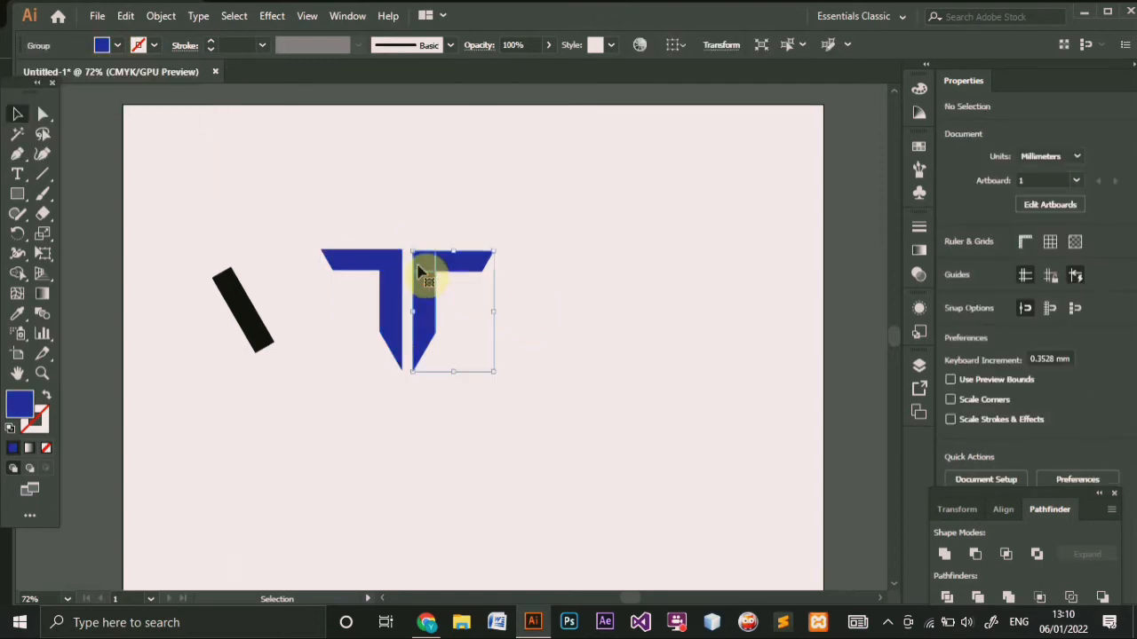
pyautogui.click(138, 48)
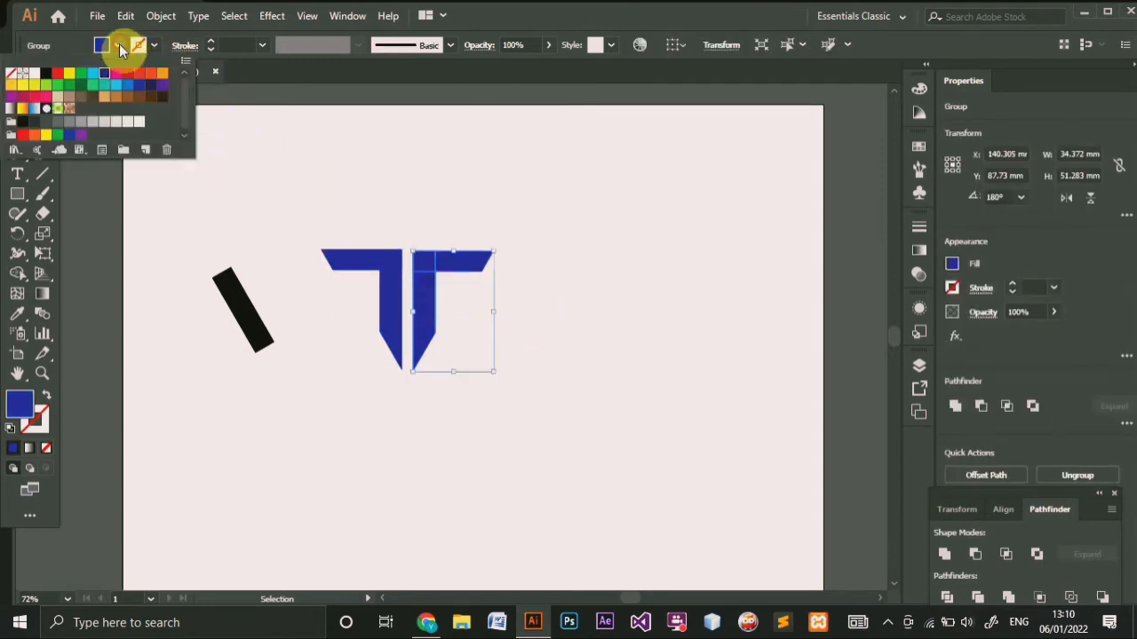
pyautogui.click(125, 91)
pyautogui.click(594, 393)
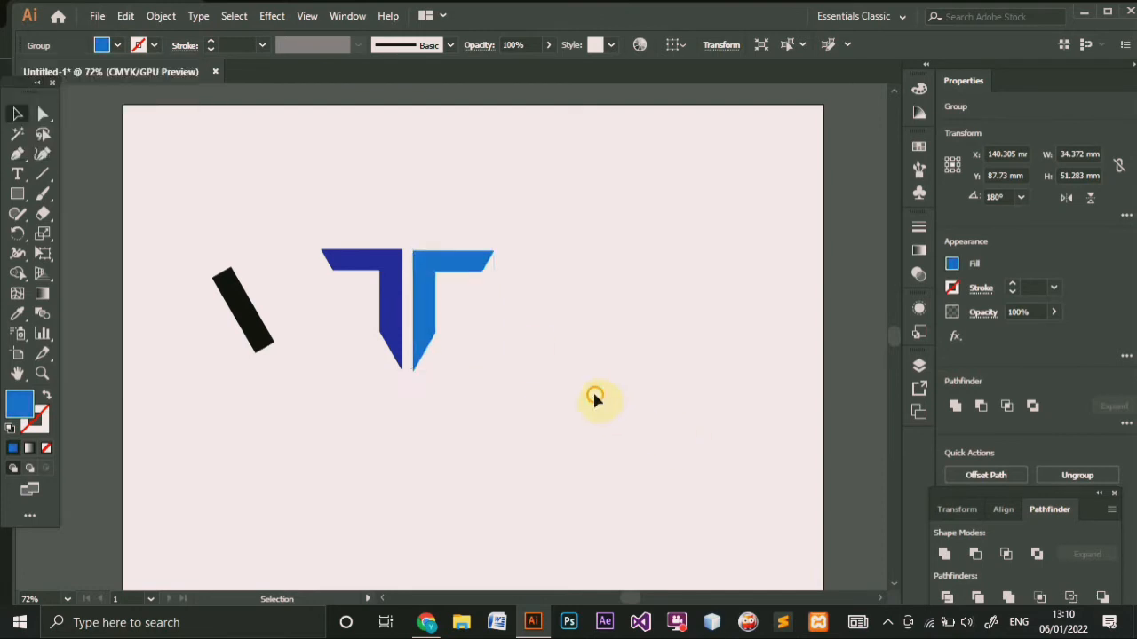
# - Ungroup both halves of the T into separate paths
pyautogui.moveTo(319, 203); pyautogui.dragTo(444, 365)
pyautogui.rightClick(423, 310)
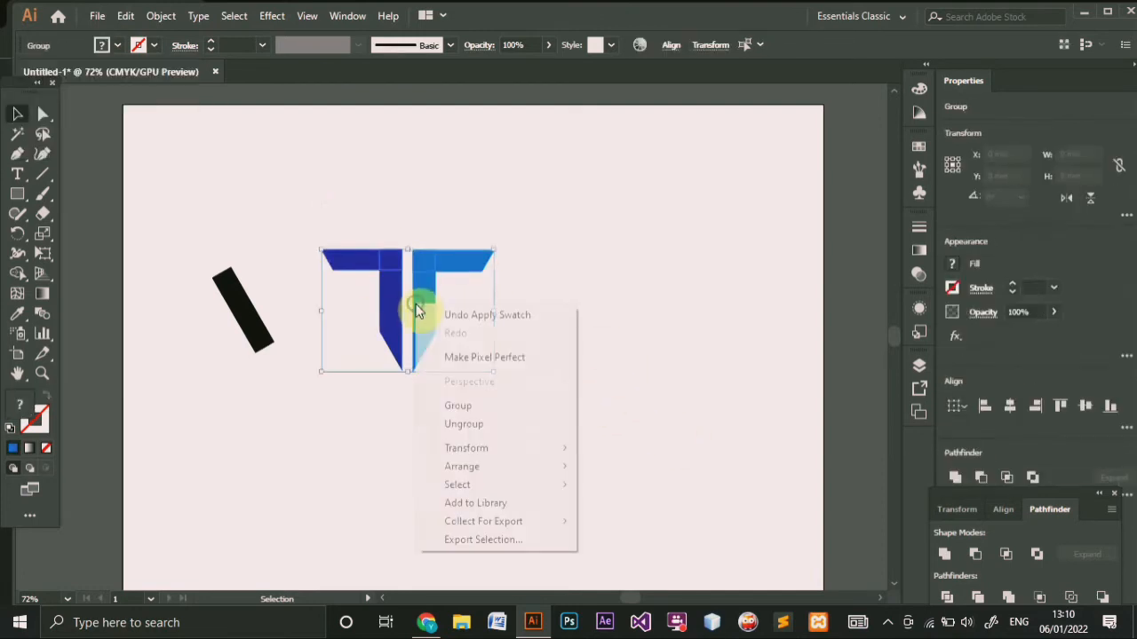
pyautogui.click(468, 406)
pyautogui.click(586, 408)
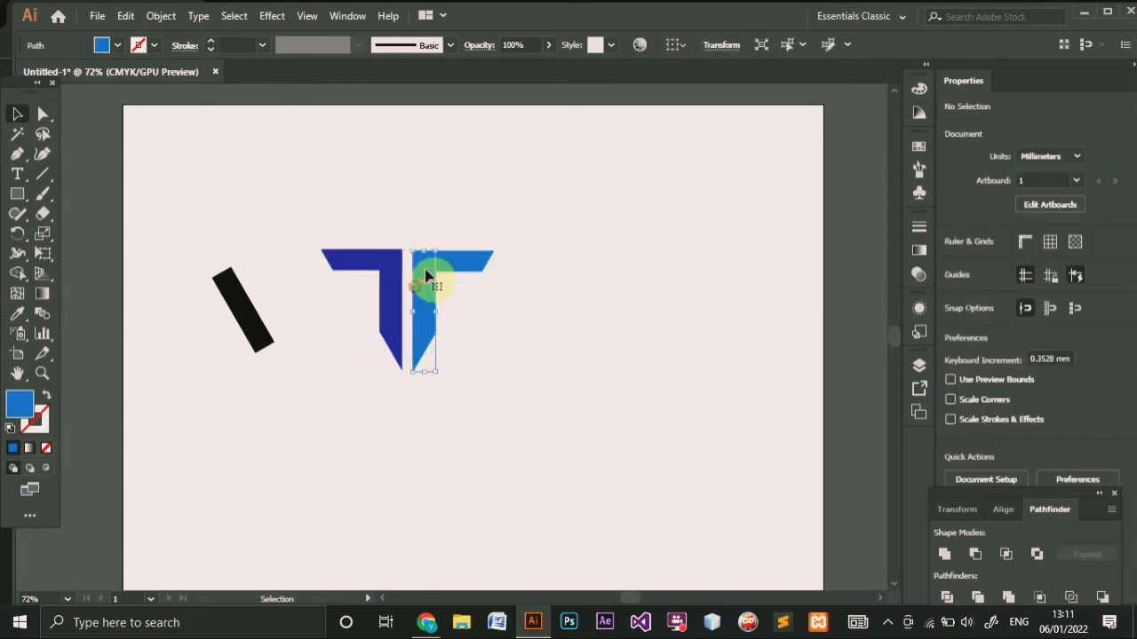
pyautogui.click(426, 293)
# - Group all the pieces of both T halves into a single object
pyautogui.moveTo(371, 211); pyautogui.dragTo(412, 263)
pyautogui.rightClick(408, 266)
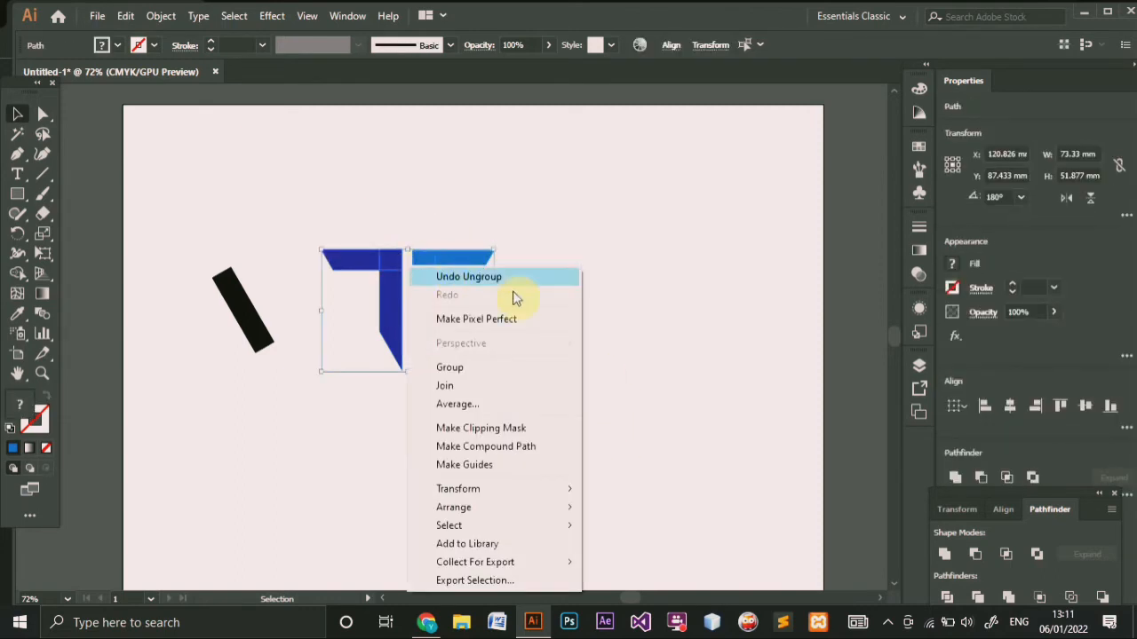
pyautogui.click(490, 370)
pyautogui.click(601, 347)
# - Scale the grouped T down to about 56.5 mm wide and move it right and down, nearer the artboard's centre
pyautogui.click(431, 279)
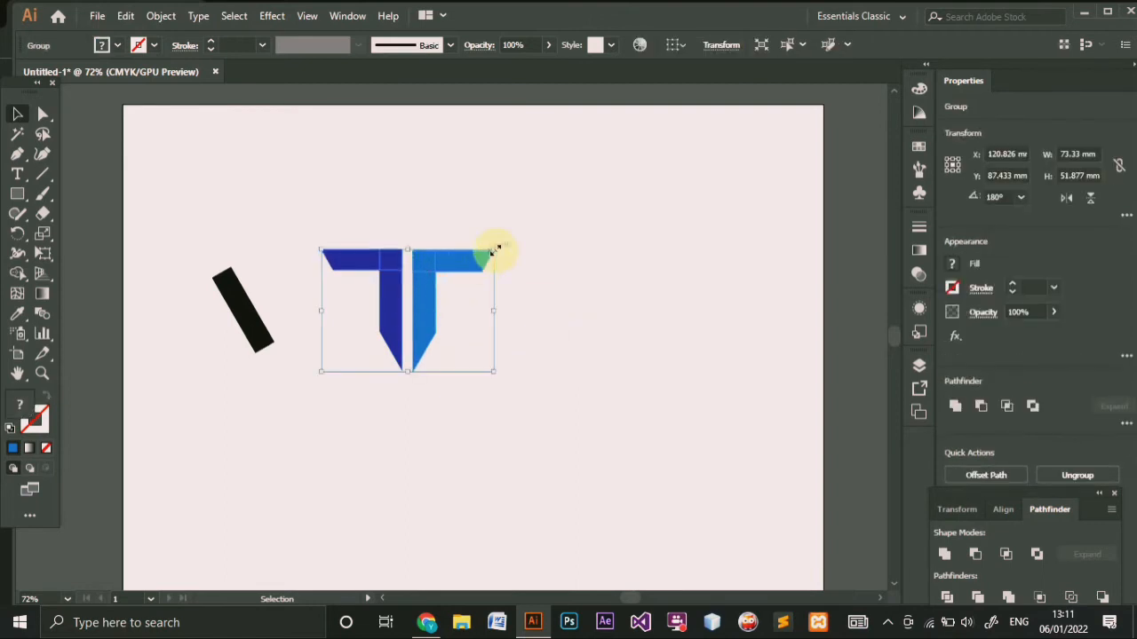
pyautogui.moveTo(494, 251); pyautogui.dragTo(480, 276)
pyautogui.moveTo(419, 311); pyautogui.dragTo(484, 330)
pyautogui.click(595, 381)
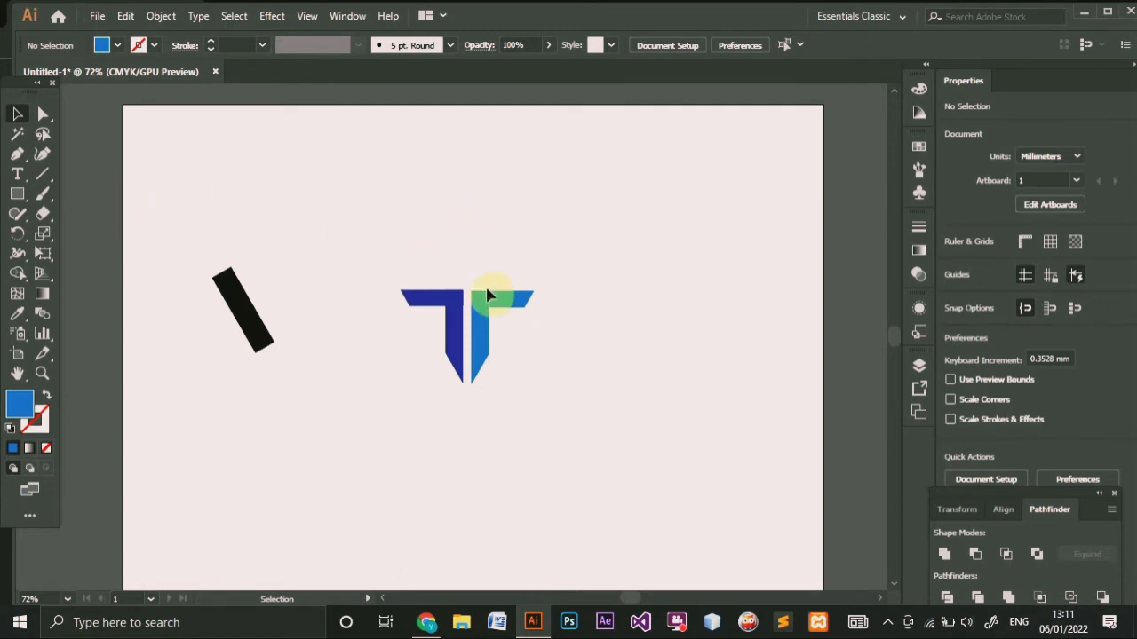
# - Ungroup the scaled T into its separate paths
pyautogui.click(497, 316)
pyautogui.rightClick(493, 309)
pyautogui.click(568, 444)
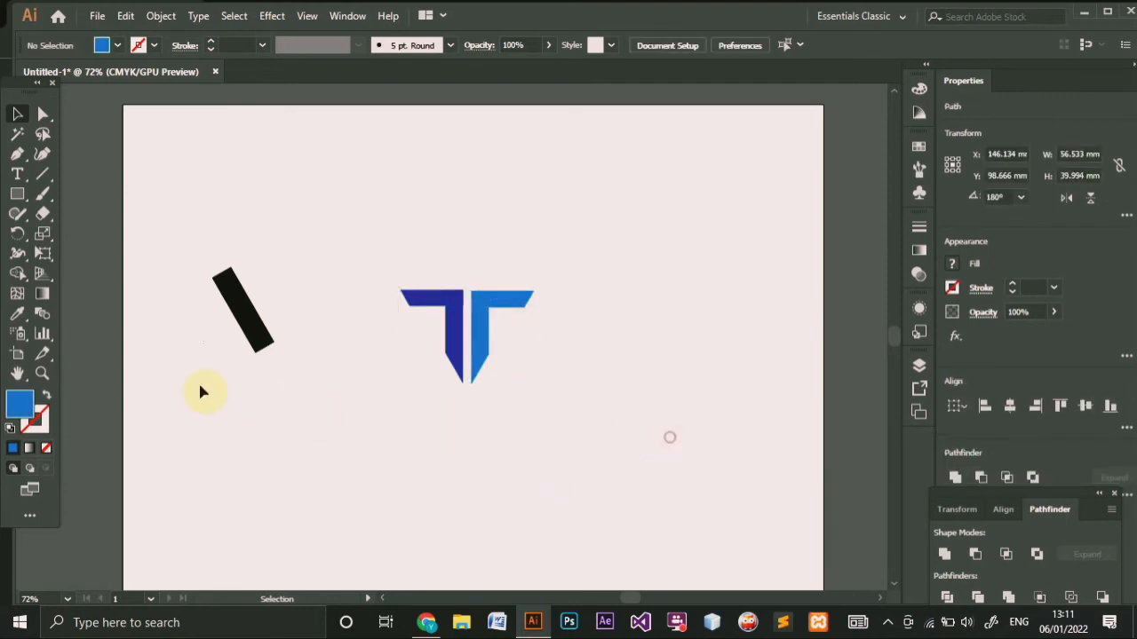
pyautogui.click(200, 388)
# - Group the light blue right half's pieces and raise it slightly until its top edge is level with the left half's
pyautogui.click(42, 373)
pyautogui.moveTo(480, 324); pyautogui.dragTo(480, 324)
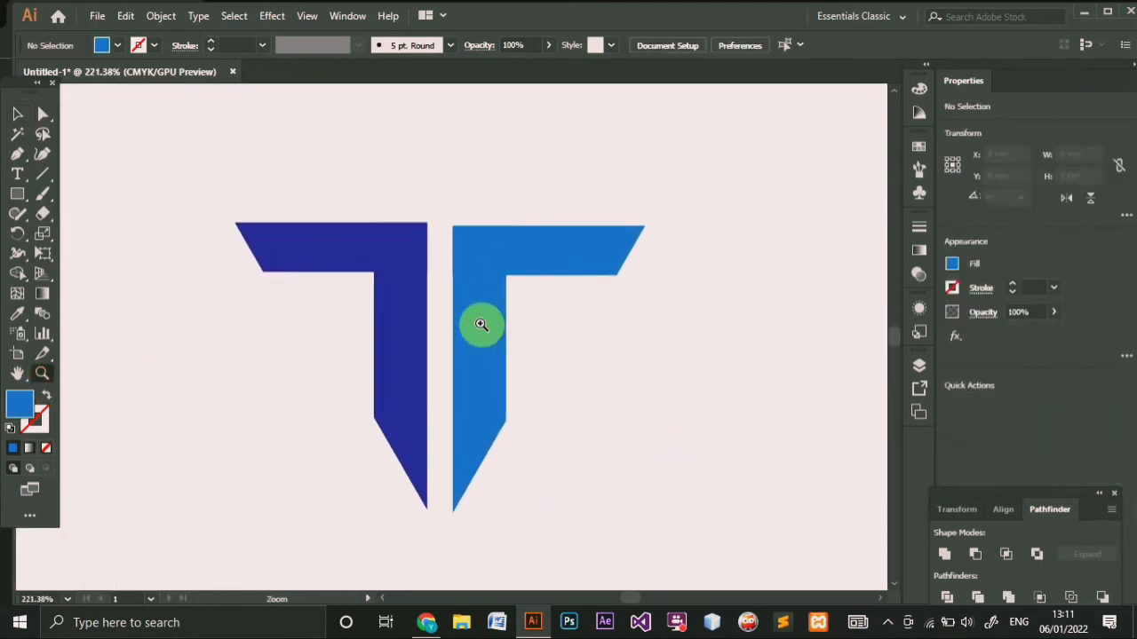
pyautogui.click(17, 113)
pyautogui.click(500, 320)
pyautogui.rightClick(502, 276)
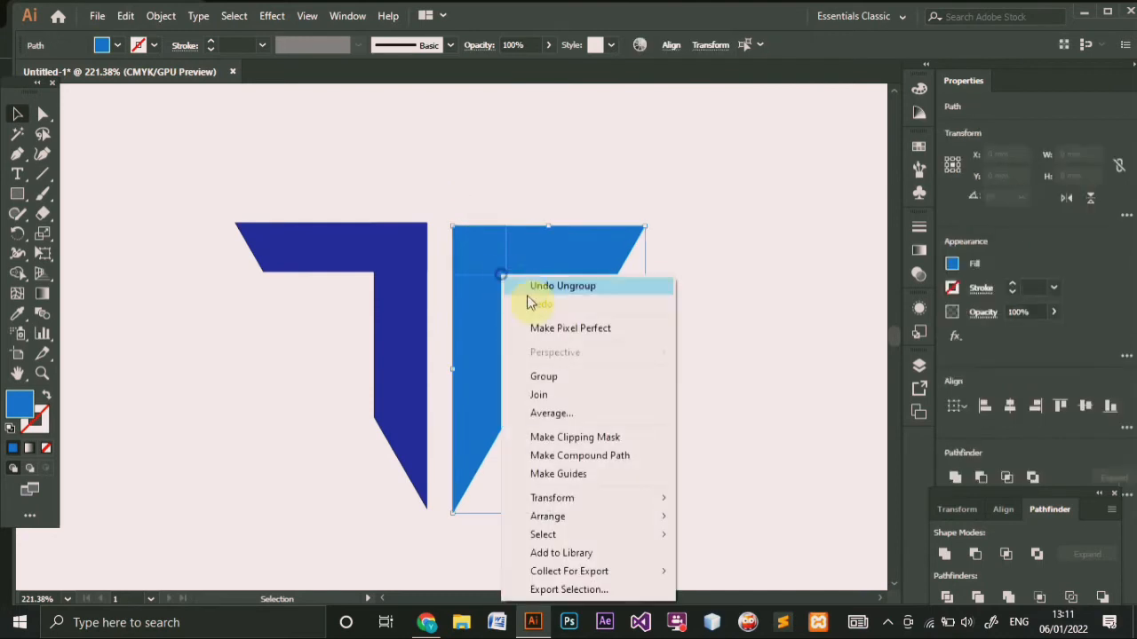
pyautogui.click(556, 378)
pyautogui.click(703, 367)
pyautogui.moveTo(486, 348); pyautogui.dragTo(482, 347)
pyautogui.click(715, 412)
# - Group the aligned left and right halves as one T logo
pyautogui.moveTo(246, 172); pyautogui.dragTo(507, 355)
pyautogui.rightClick(499, 339)
pyautogui.click(537, 432)
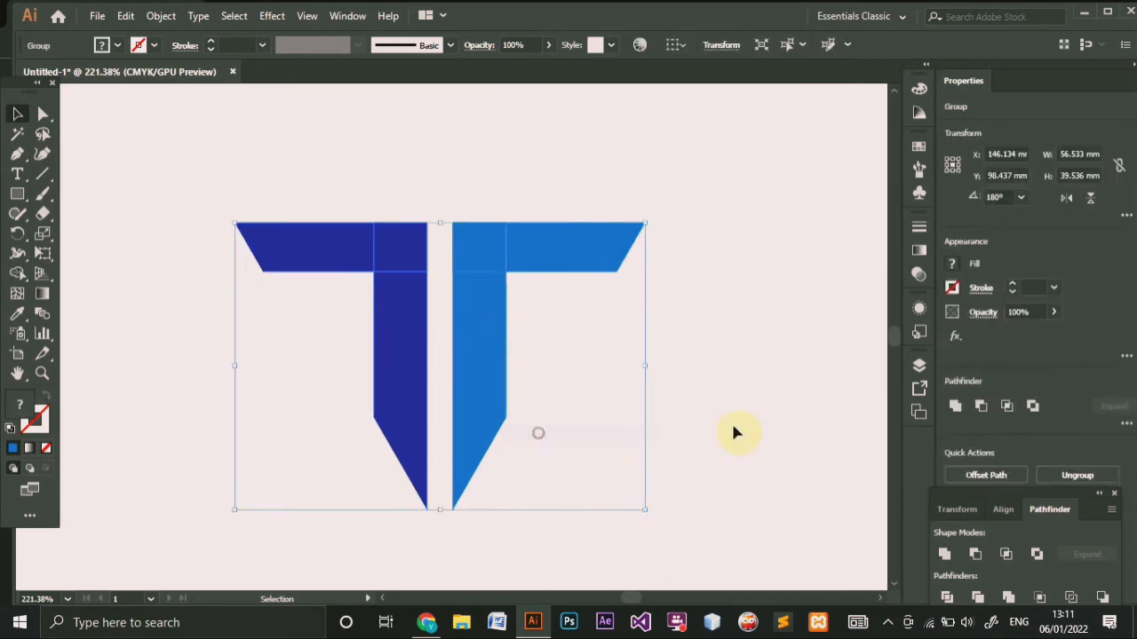
pyautogui.click(718, 413)
# - Delete the leftover slanted black rectangle beside the T logo
pyautogui.scroll(-2, 508, 309)
pyautogui.scroll(2, 508, 310)
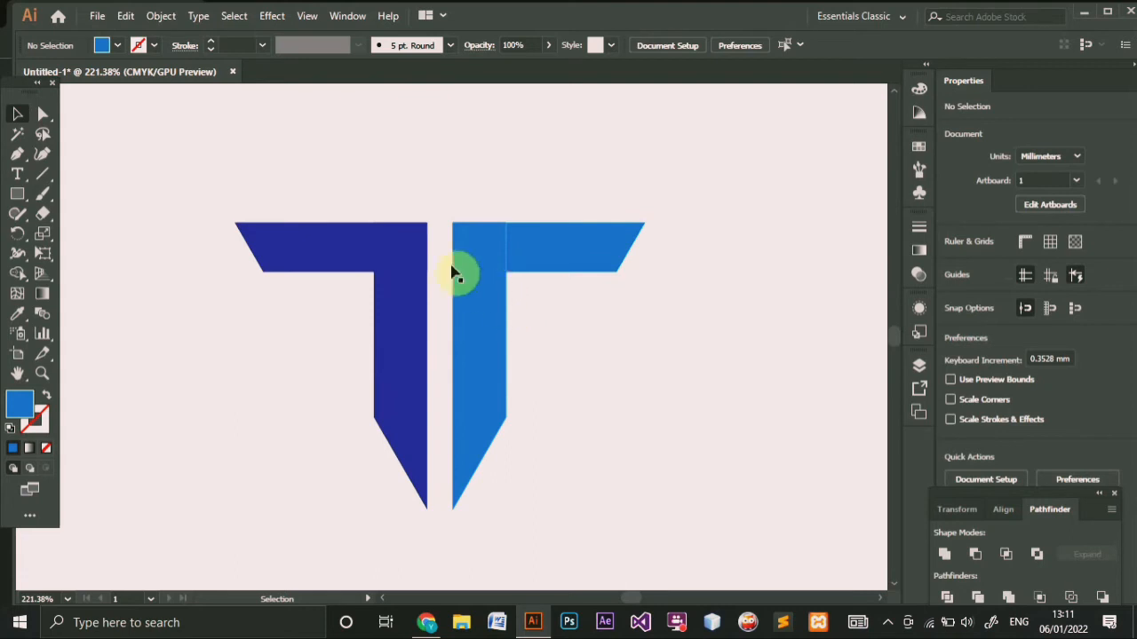
pyautogui.scroll(-1, 228, 190)
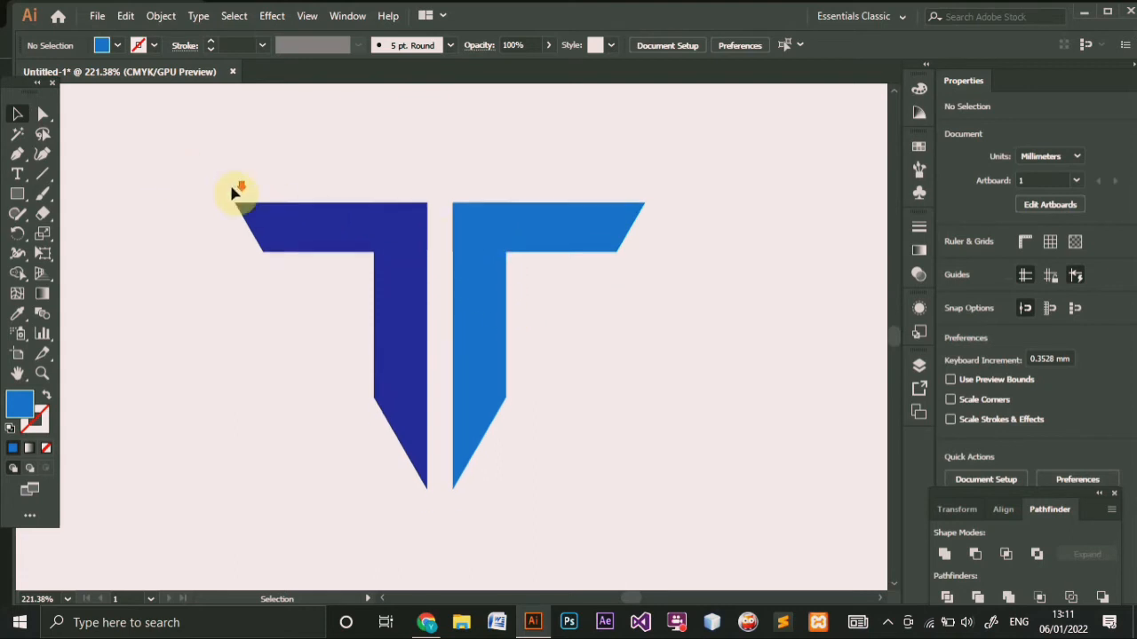
pyautogui.click(42, 373)
pyautogui.keyDown('alt'); pyautogui.click(470, 335); pyautogui.keyUp('alt')
pyautogui.keyDown('alt'); pyautogui.click(470, 335); pyautogui.keyUp('alt')
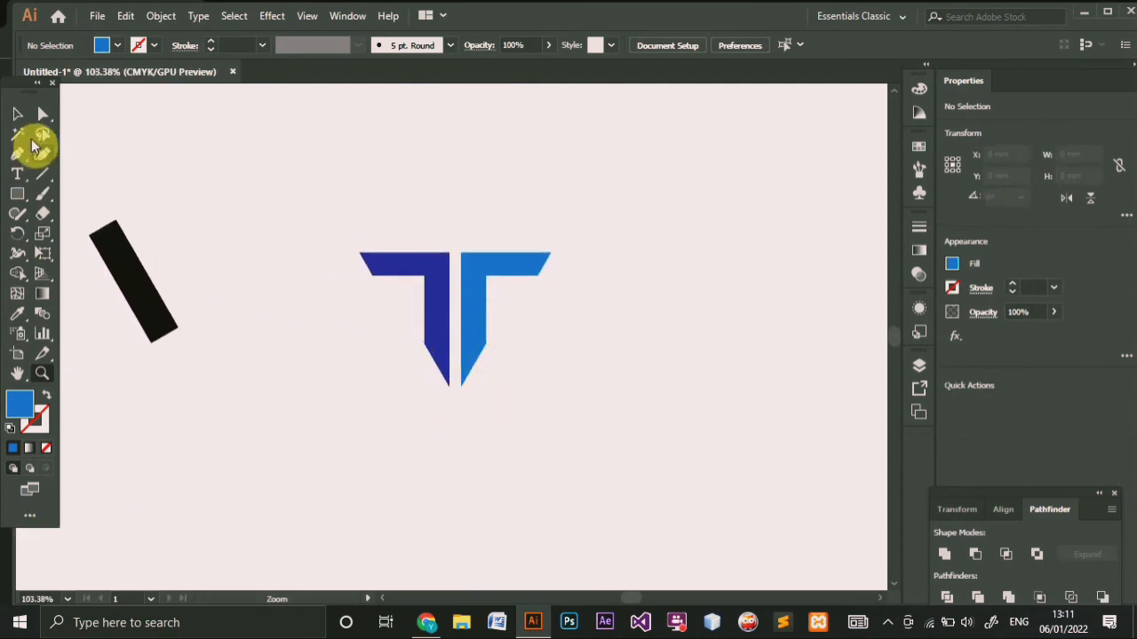
pyautogui.click(20, 116)
pyautogui.click(125, 259)
pyautogui.press('Delete')
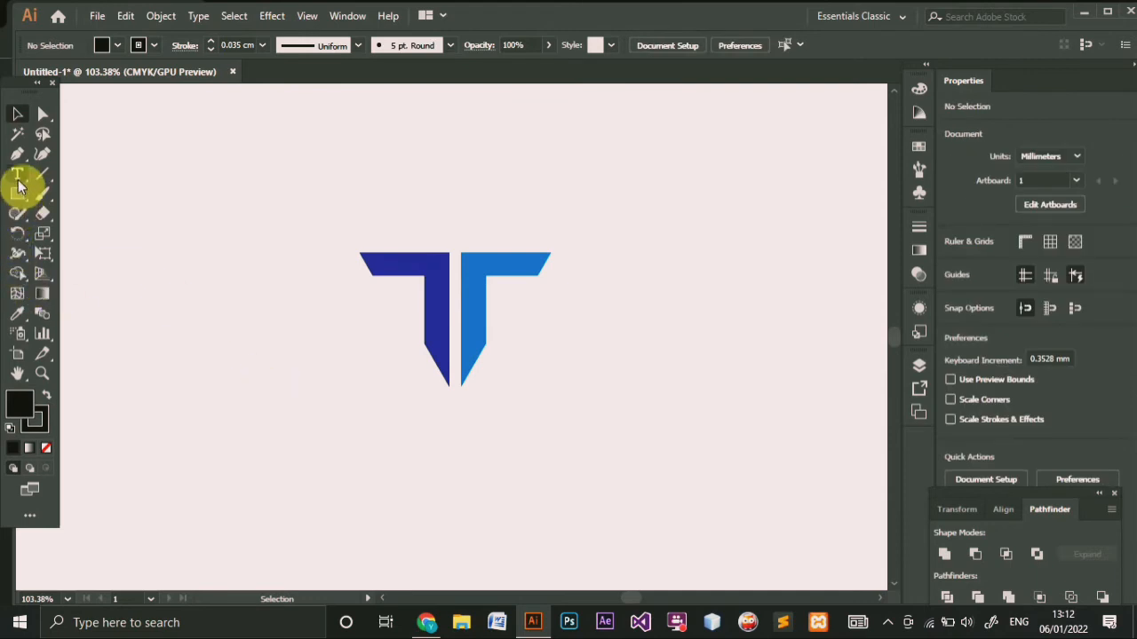
# - Add the text "TEDDY TUBE" just below the T logo
pyautogui.click(361, 414)
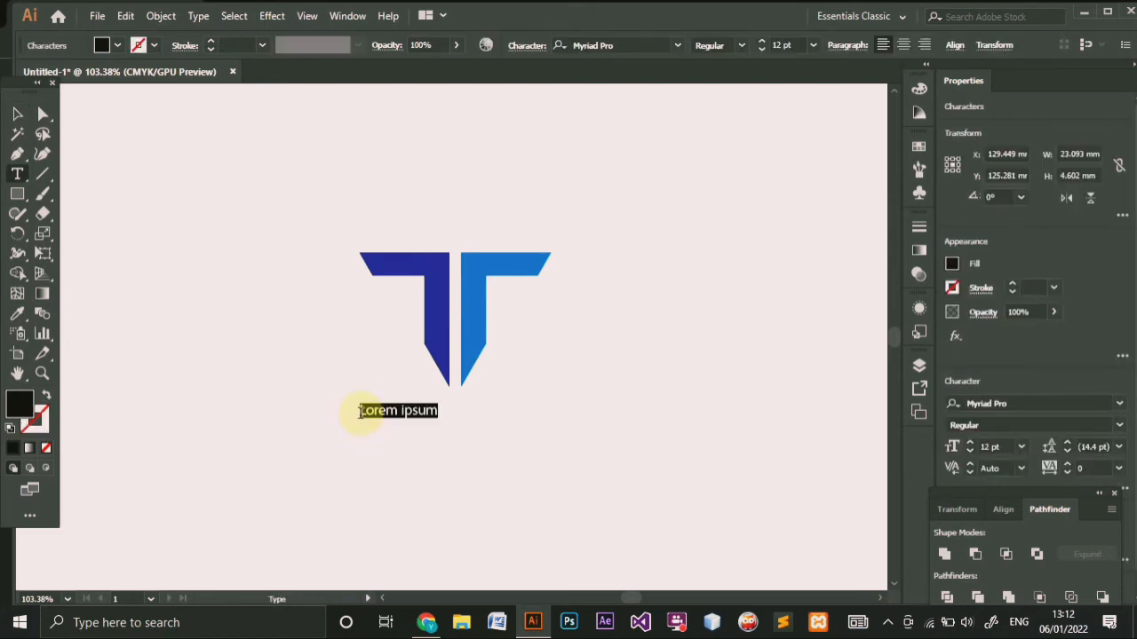
pyautogui.write('TEDDY TUBE')
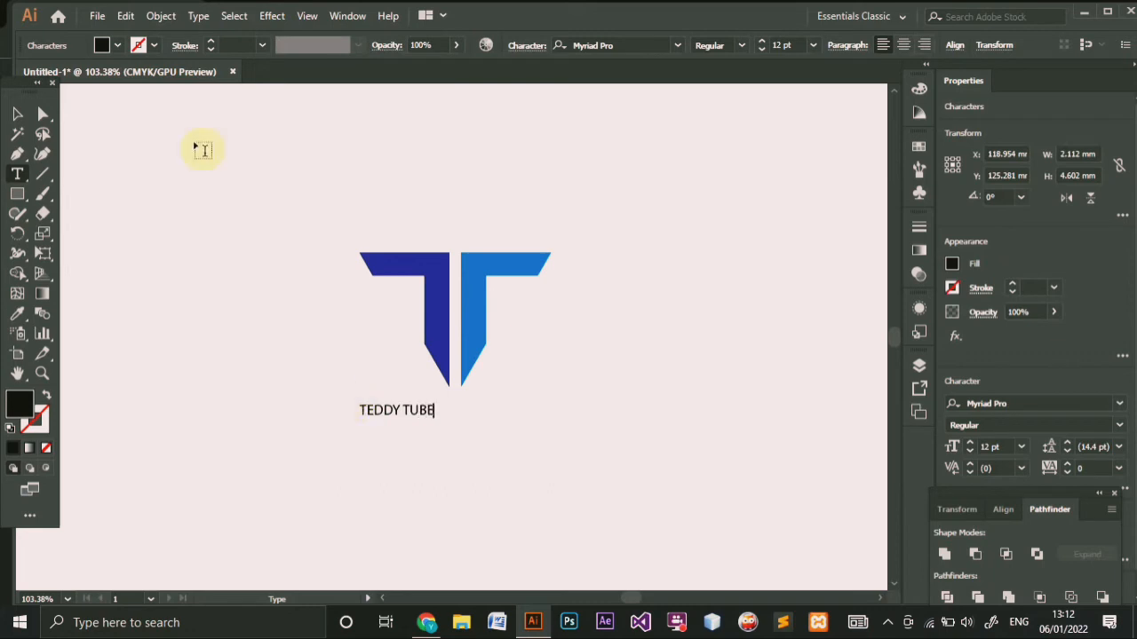
pyautogui.click(17, 114)
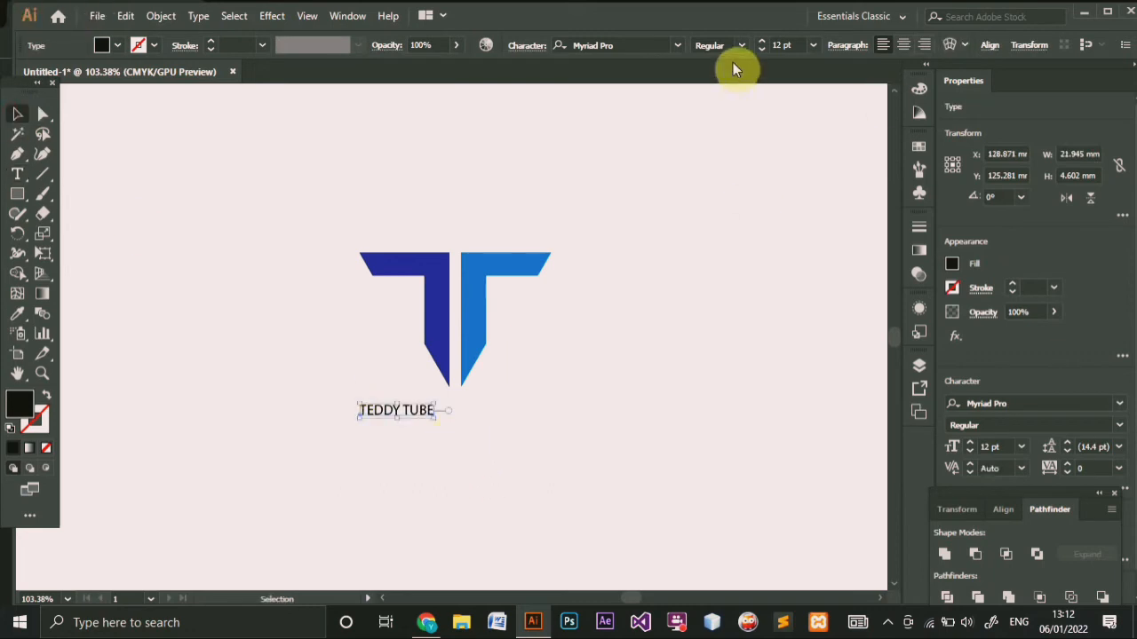
# - Set the "TEDDY TUBE" text to Bold style at 24 pt
pyautogui.click(740, 50)
pyautogui.click(735, 207)
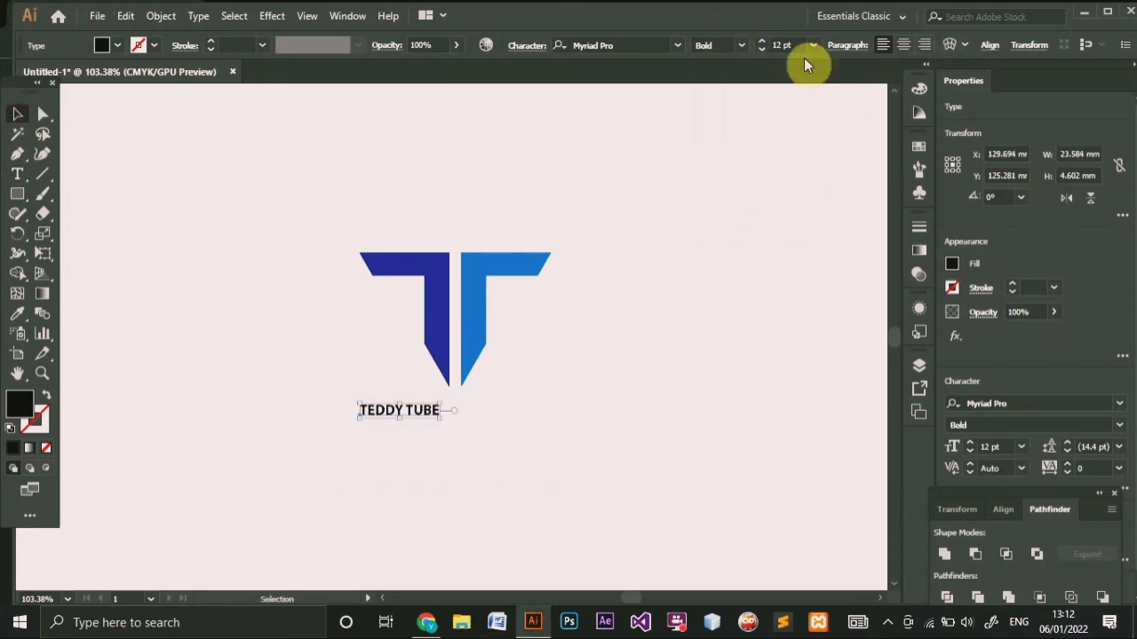
pyautogui.click(813, 45)
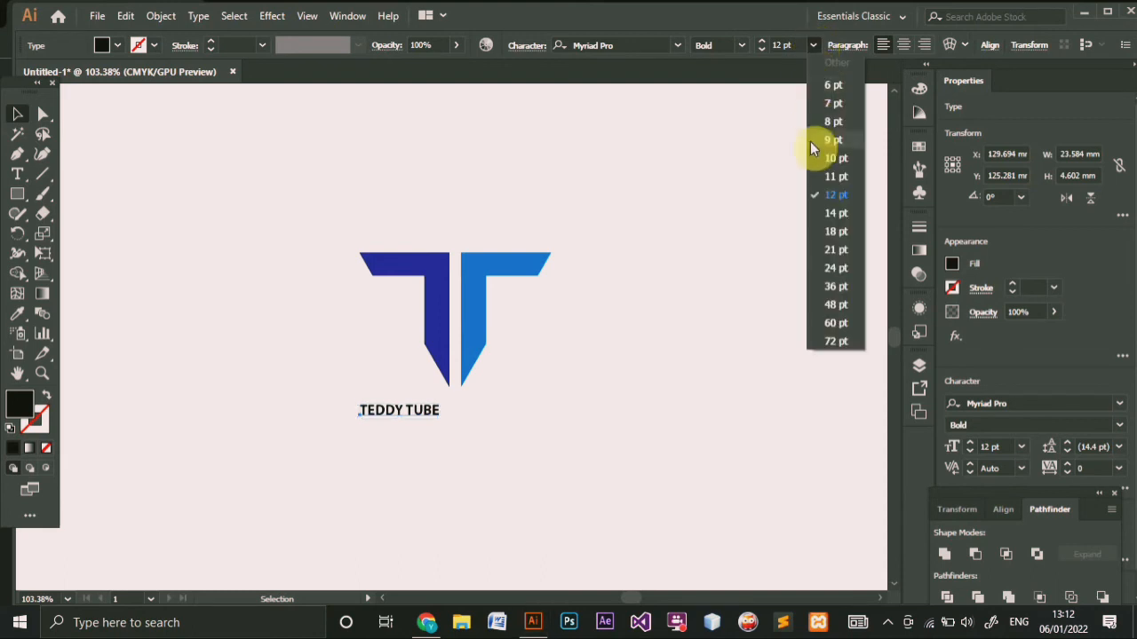
pyautogui.click(835, 268)
# - Position the "TEDDY TUBE" text roughly centred under the T and nudge it slightly down to leave a small gap
pyautogui.moveTo(473, 411); pyautogui.dragTo(491, 411)
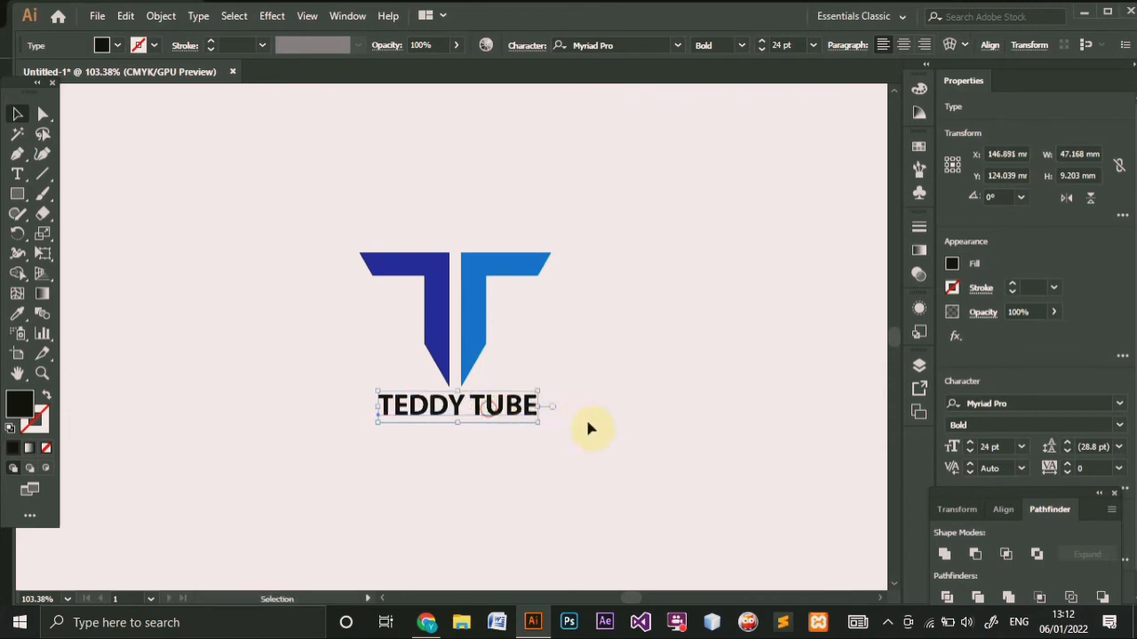
pyautogui.click(648, 353)
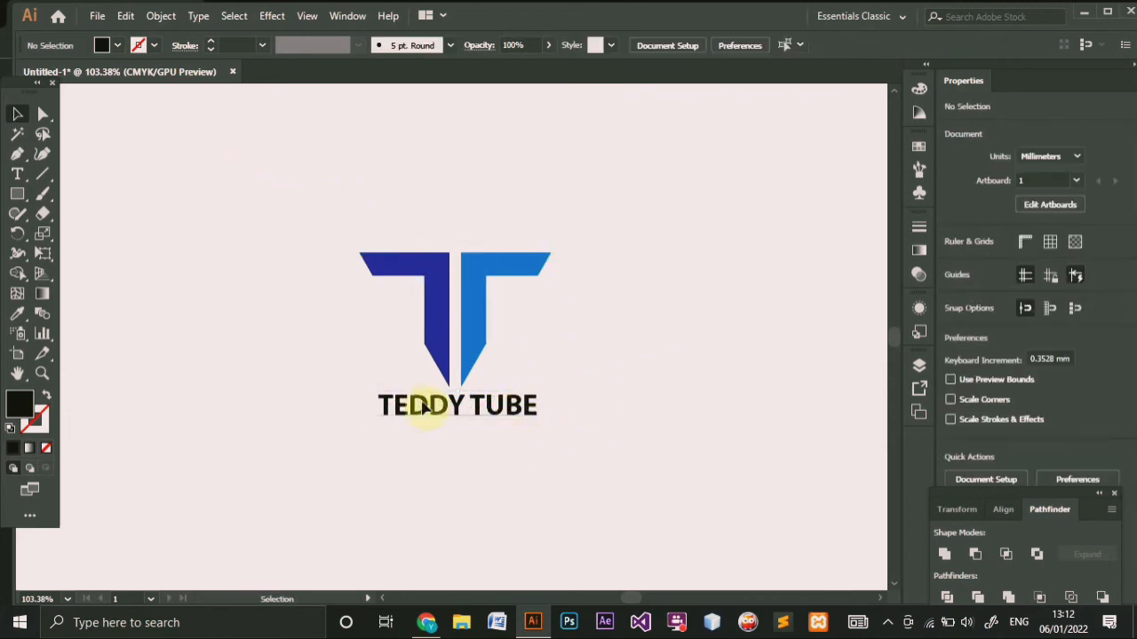
pyautogui.click(453, 413)
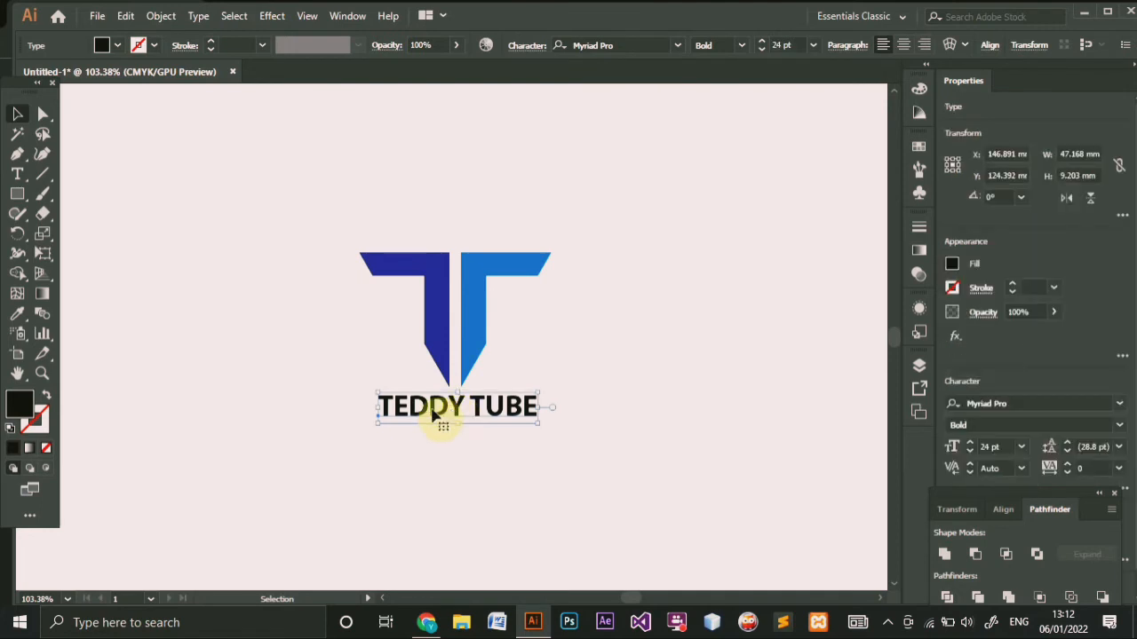
pyautogui.click(662, 468)
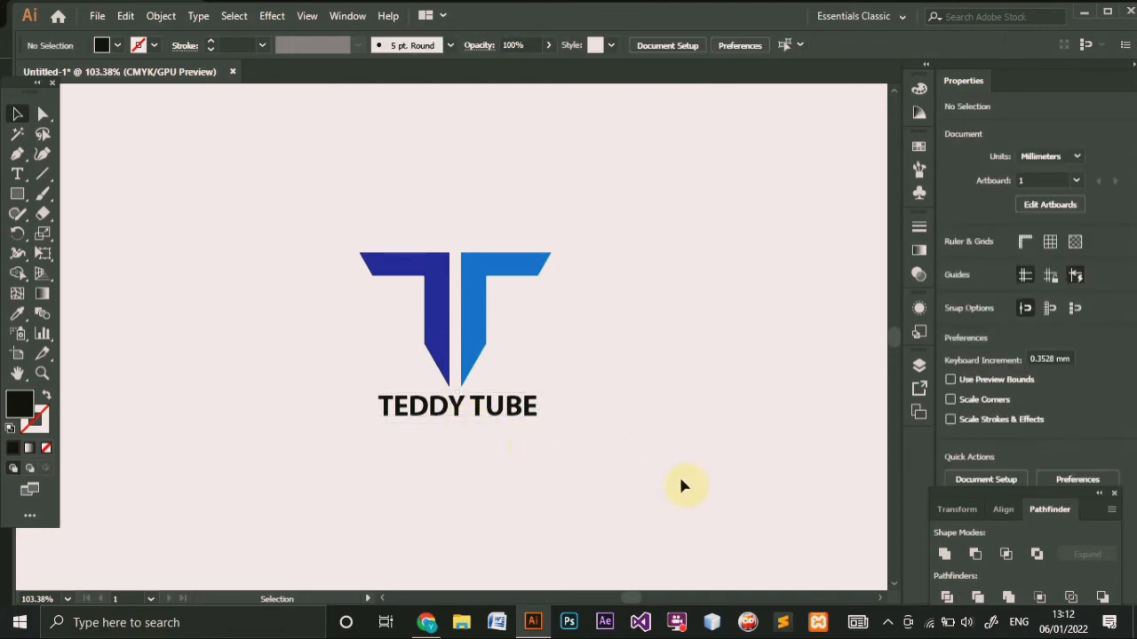
# - Scale the T logo down to about 39.7 by 27.9 mm and centre it above the text
pyautogui.click(470, 310)
pyautogui.moveTo(549, 255); pyautogui.dragTo(503, 294)
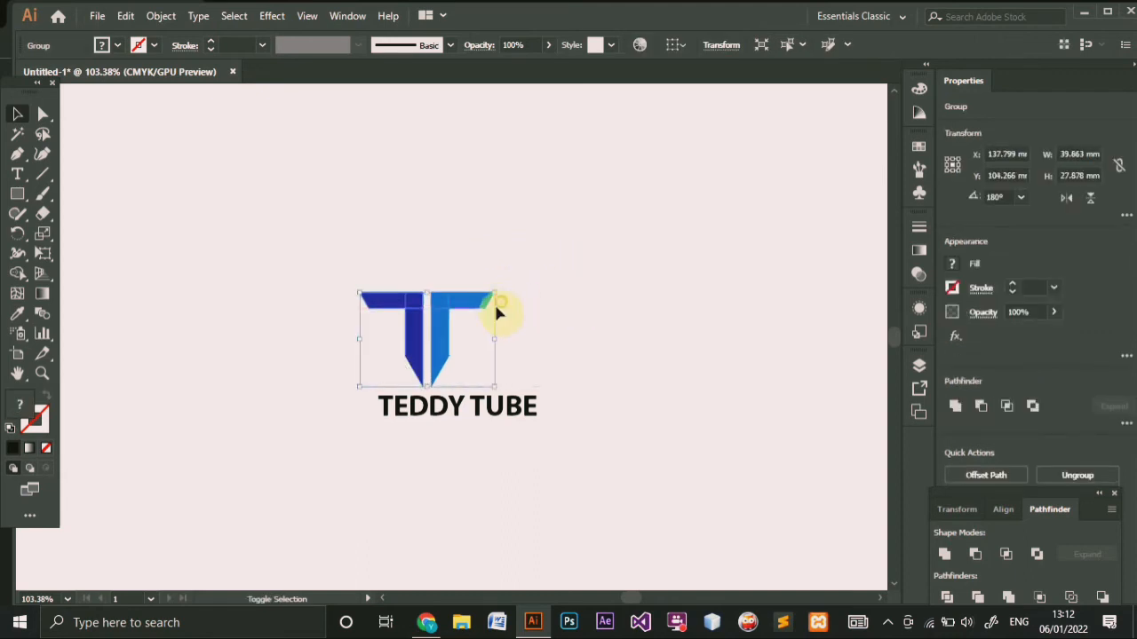
pyautogui.moveTo(436, 343); pyautogui.dragTo(475, 359)
pyautogui.click(582, 359)
pyautogui.click(572, 383)
# - Shift the "TEDDY TUBE" text slightly left so it is centred beneath the T logo
pyautogui.click(512, 413)
pyautogui.moveTo(512, 414); pyautogui.dragTo(507, 414)
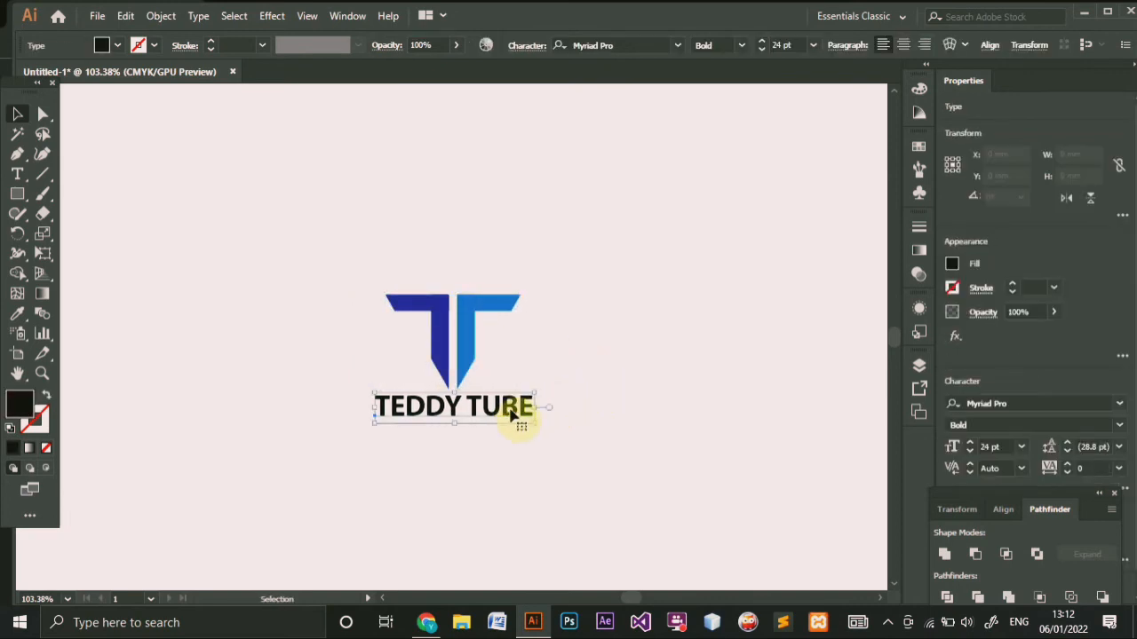
pyautogui.click(598, 396)
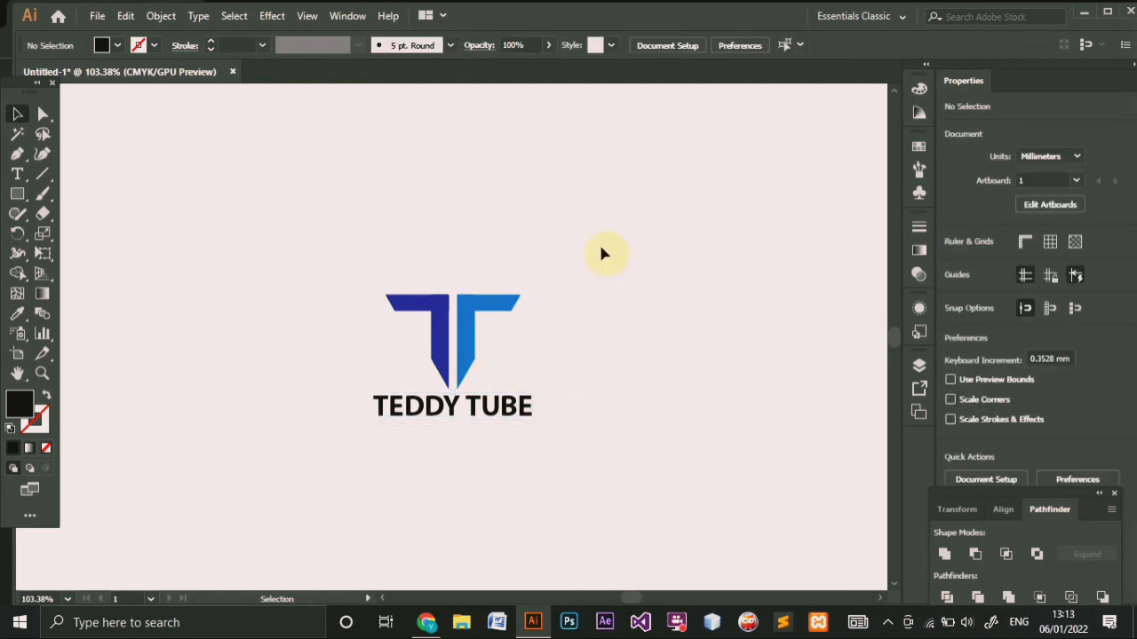
# - Change the font of the "TEDDY TUBE" text to 3 Prong Tree
pyautogui.click(473, 400)
pyautogui.click(672, 53)
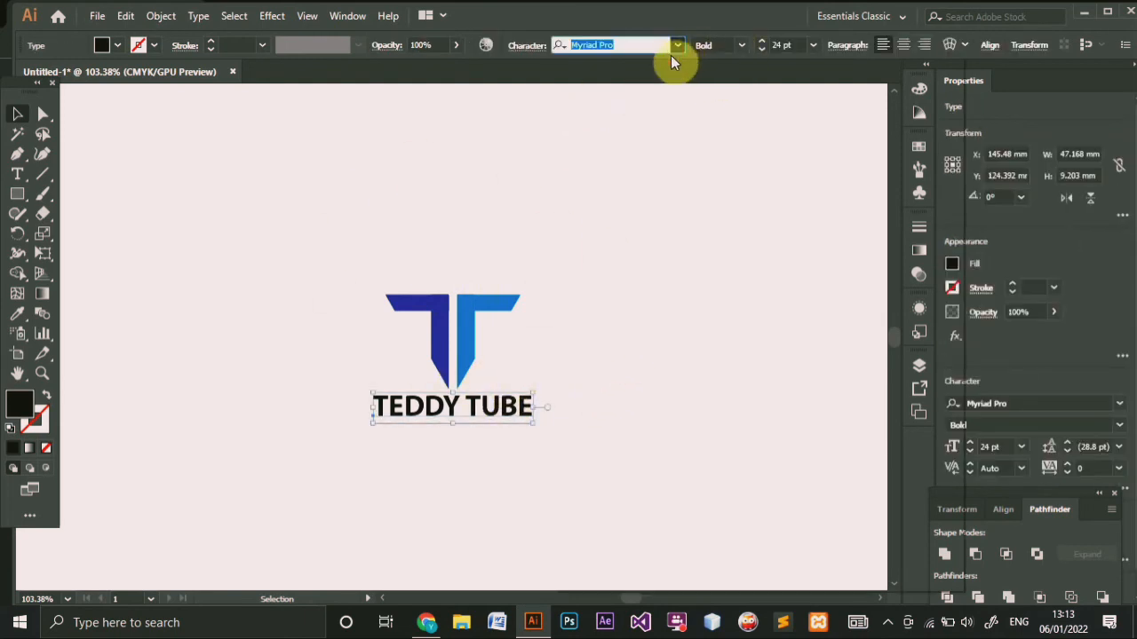
pyautogui.click(675, 47)
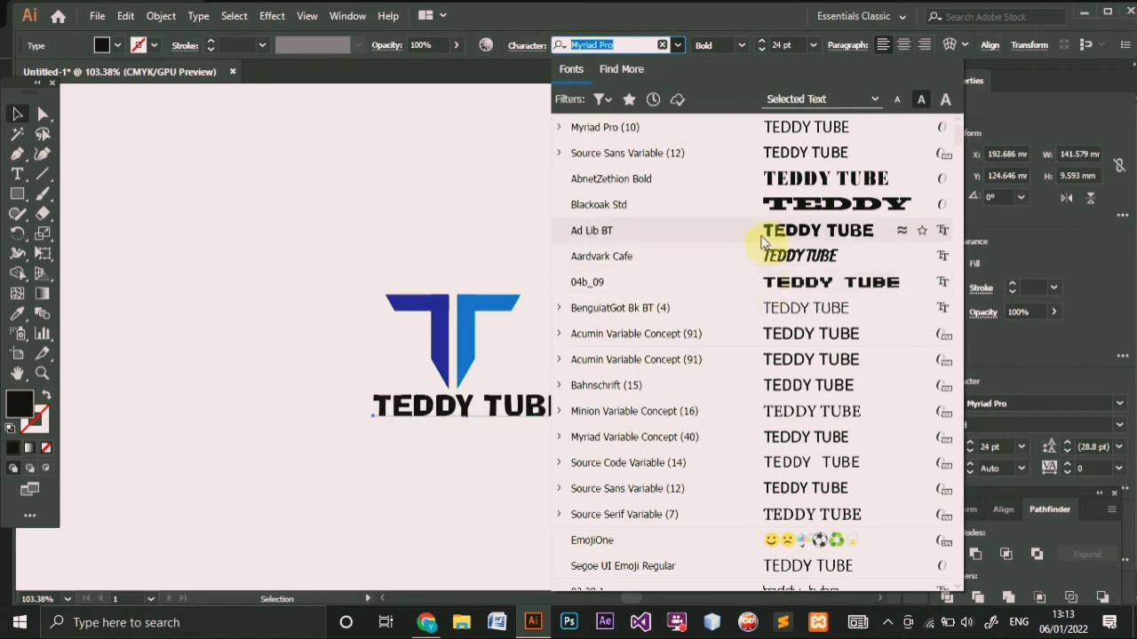
pyautogui.scroll(-5, 762, 242)
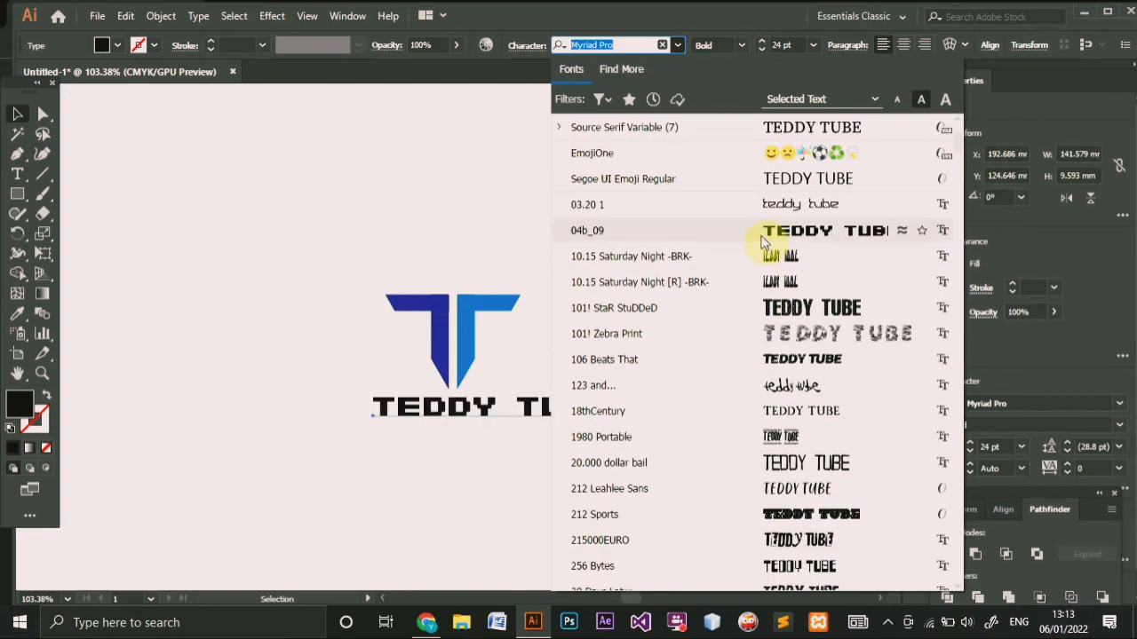
pyautogui.scroll(-15, 762, 241)
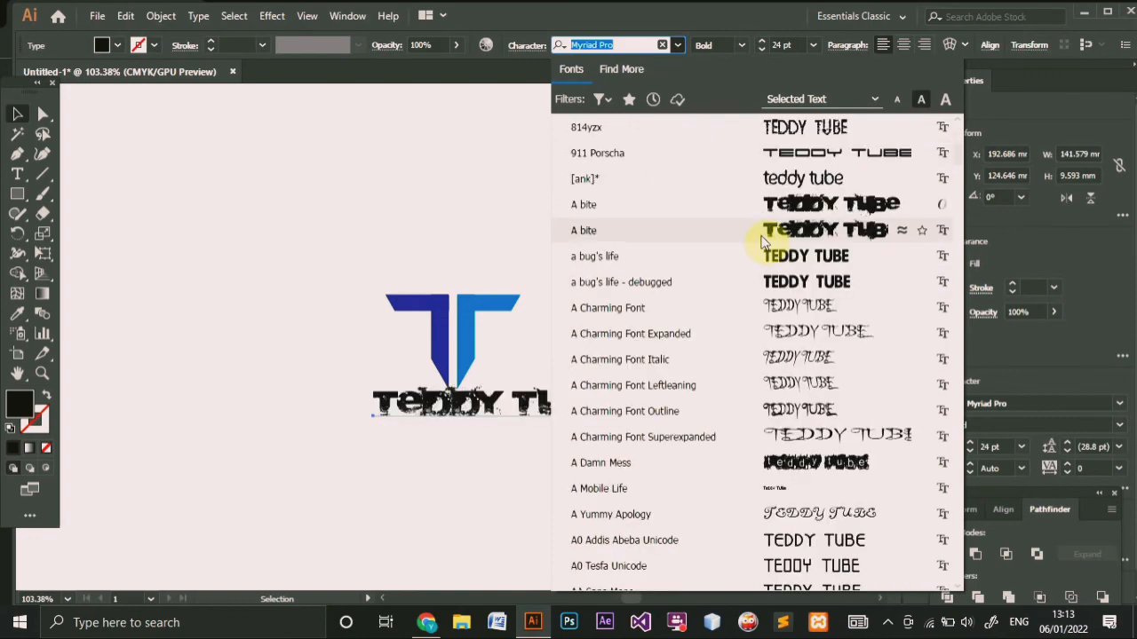
pyautogui.scroll(-1, 761, 238)
pyautogui.scroll(5, 764, 244)
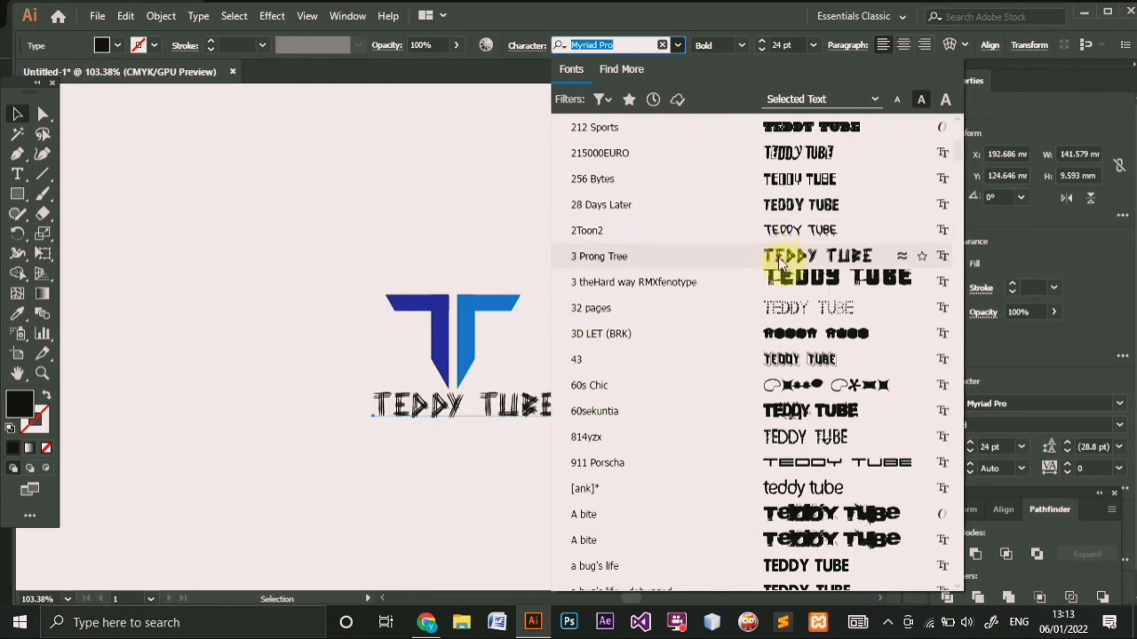
pyautogui.click(782, 260)
# - Nudge the "TEDDY TUBE" text slightly left until it is centred beneath the T logo again
pyautogui.press('Left')
pyautogui.press('Left')
pyautogui.press('Left')
pyautogui.press('Left')
pyautogui.press('Left')
pyautogui.press('Left')
pyautogui.press('Left')
pyautogui.press('Left')
pyautogui.press('Left')
pyautogui.press('Left')
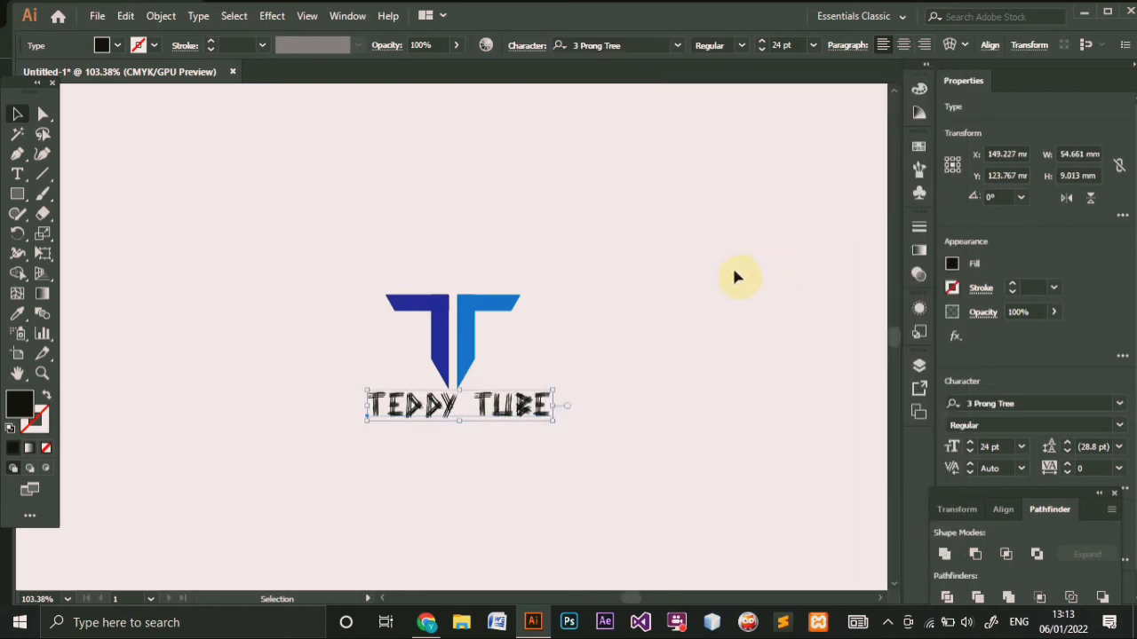
pyautogui.click(655, 265)
# - Group the T logo and the "TEDDY TUBE" text together
pyautogui.moveTo(338, 258); pyautogui.dragTo(483, 450)
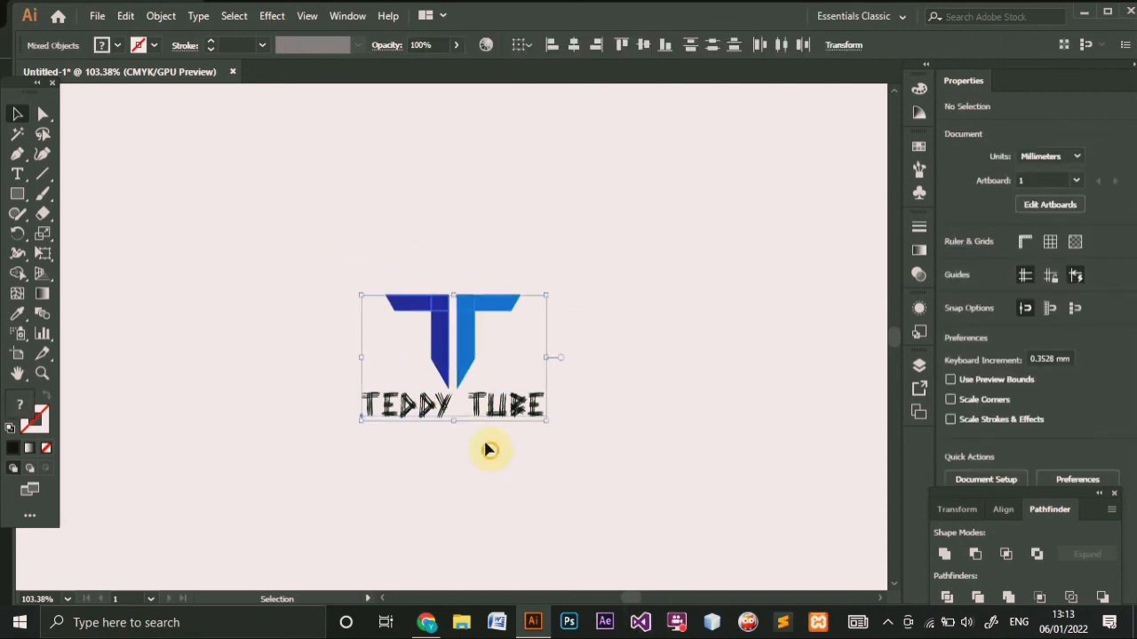
pyautogui.rightClick(452, 366)
pyautogui.click(509, 228)
pyautogui.click(675, 392)
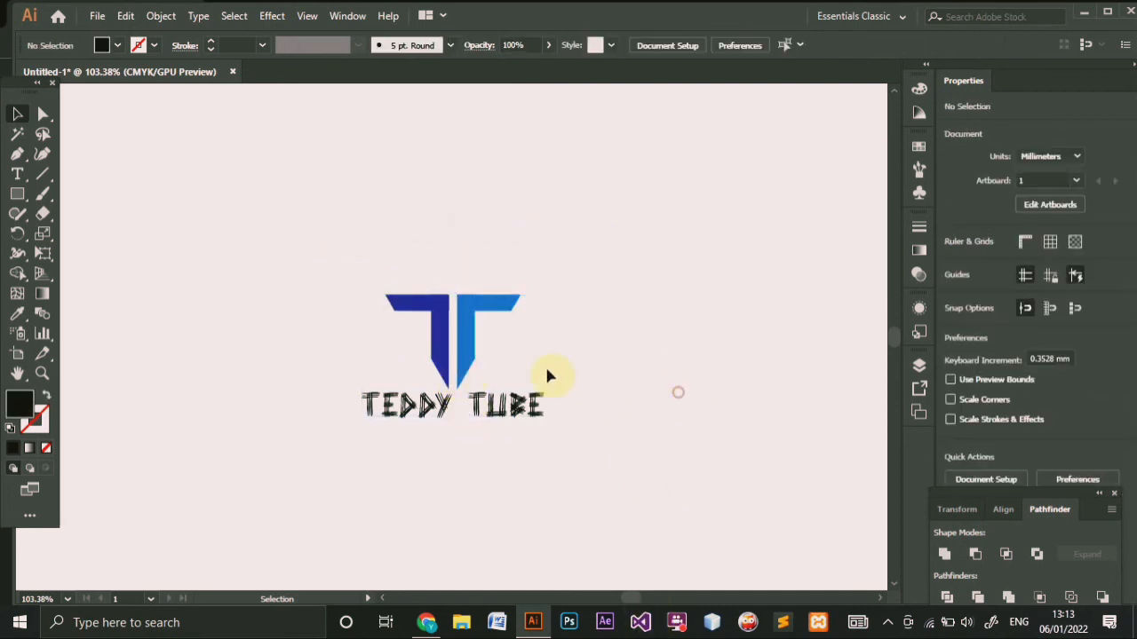
# - Examine the finished logo and its caption up close and in relation to the whole artboard
pyautogui.click(42, 373)
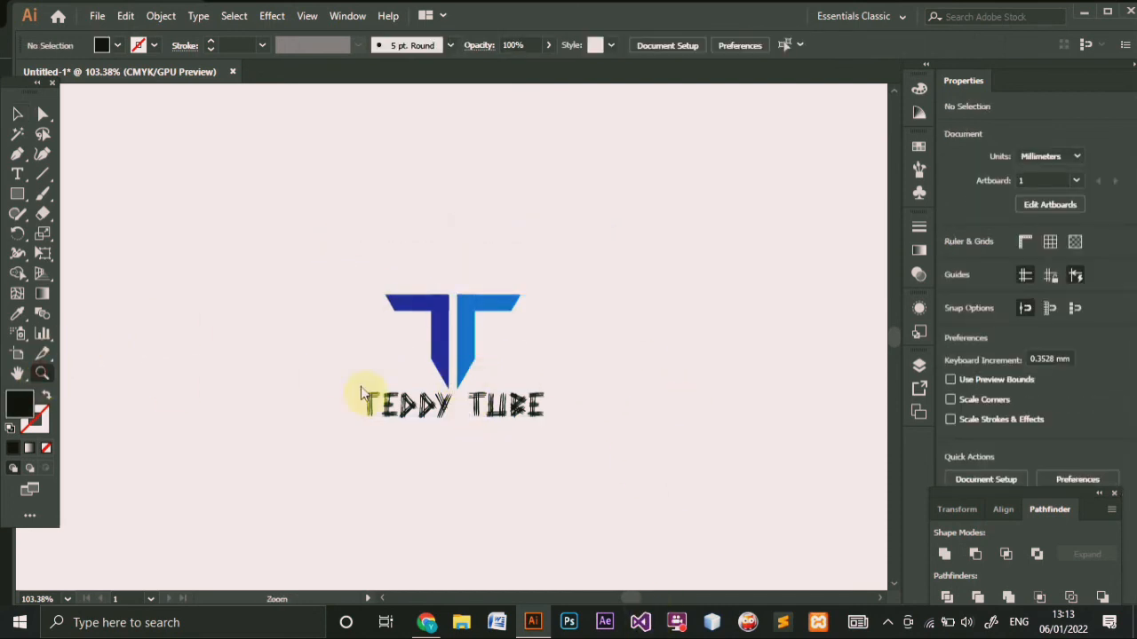
pyautogui.click(455, 370)
pyautogui.moveTo(455, 370); pyautogui.dragTo(454, 367)
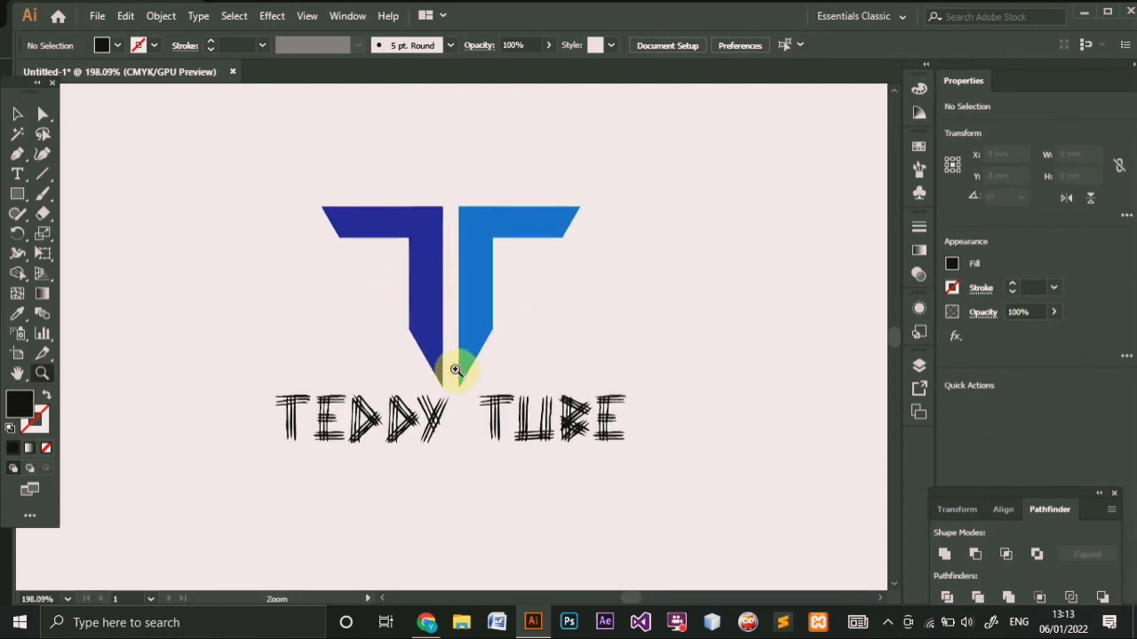
pyautogui.click(17, 113)
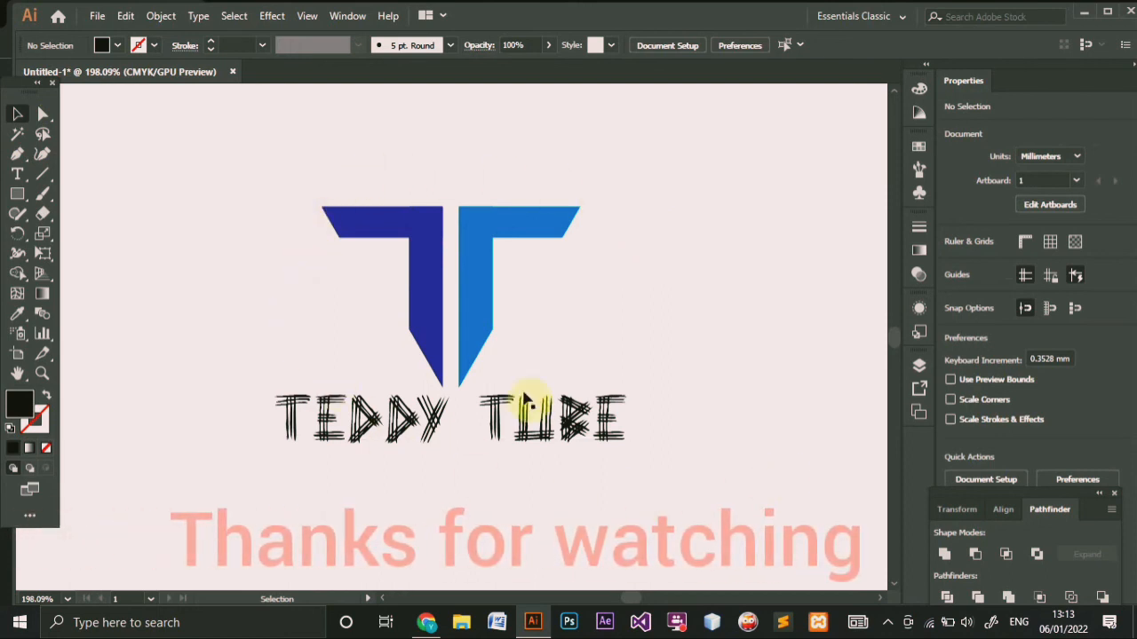
pyautogui.click(41, 373)
pyautogui.keyDown('alt'); pyautogui.click(421, 340); pyautogui.keyUp('alt')
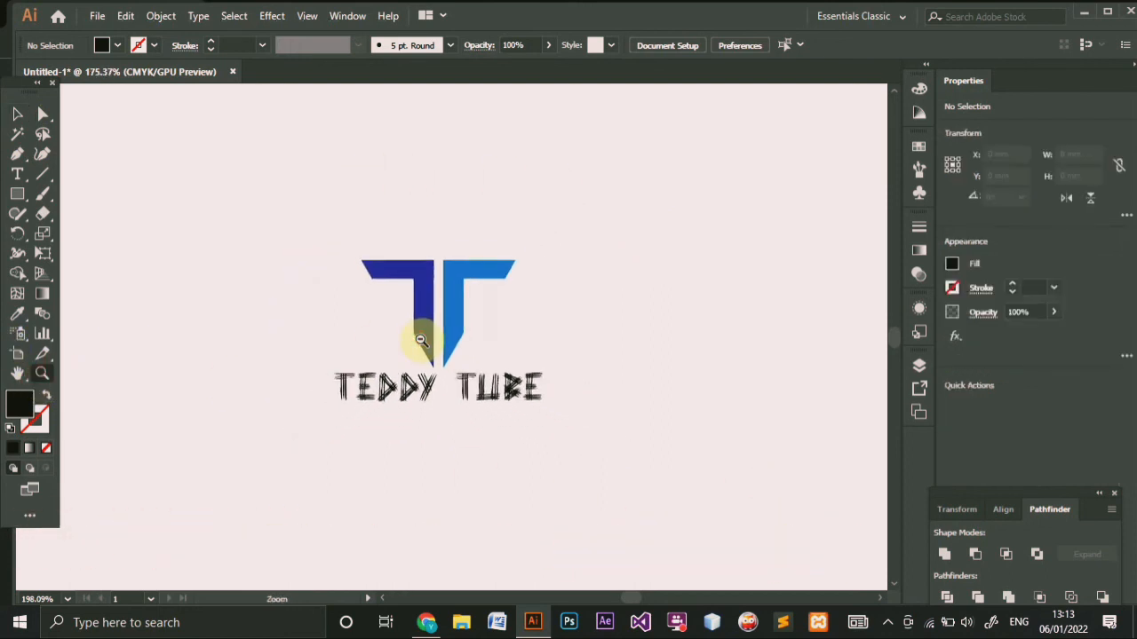
pyautogui.keyDown('alt'); pyautogui.click(421, 340); pyautogui.keyUp('alt')
pyautogui.keyDown('alt'); pyautogui.click(421, 340); pyautogui.keyUp('alt')
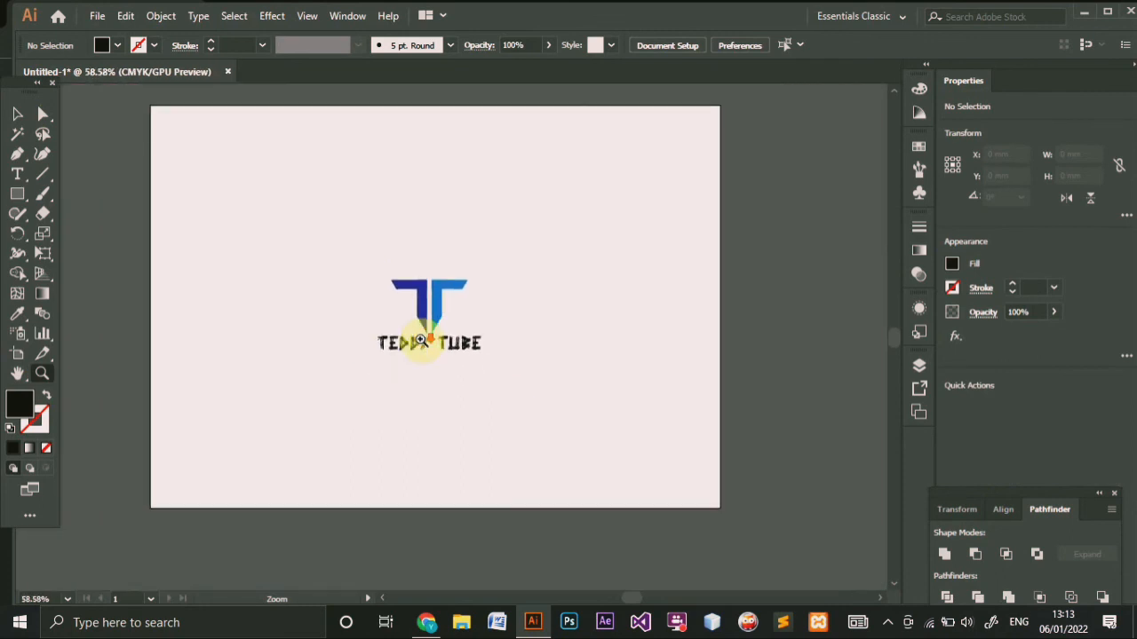
pyautogui.click(17, 114)
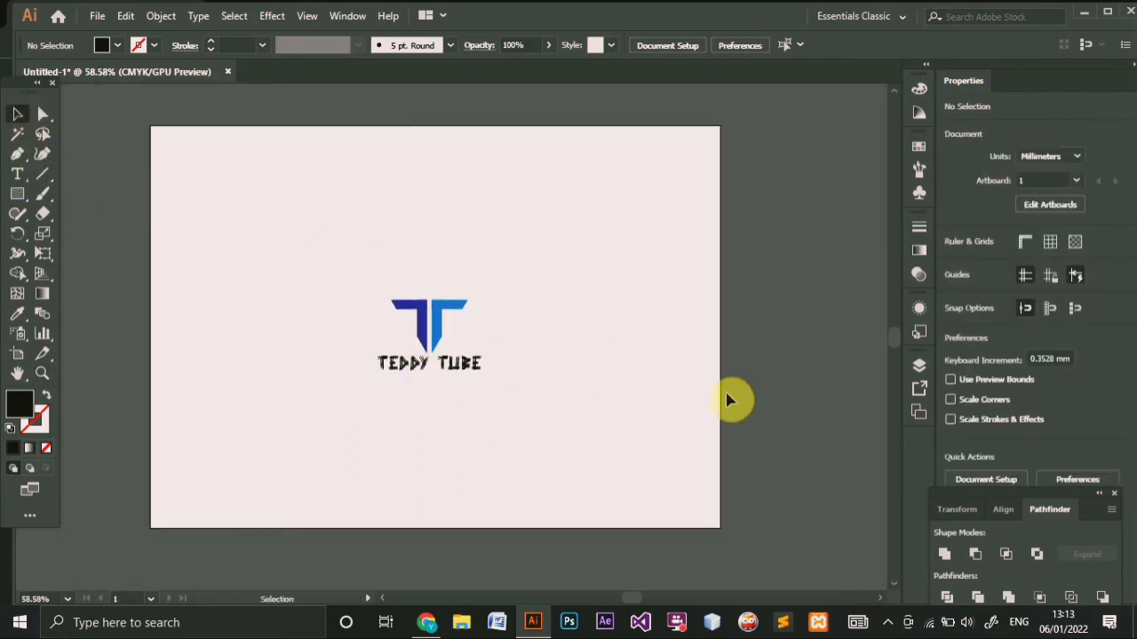